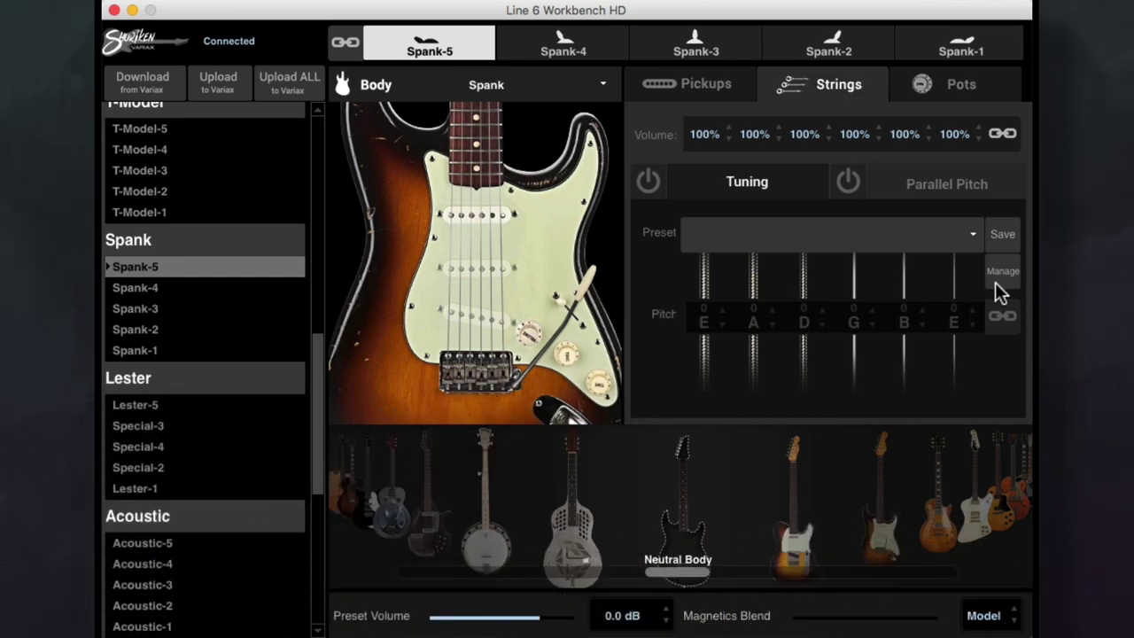
Look over the tuning preset manager, selecting the Tone Down preset, then close it.
left_click(995, 282)
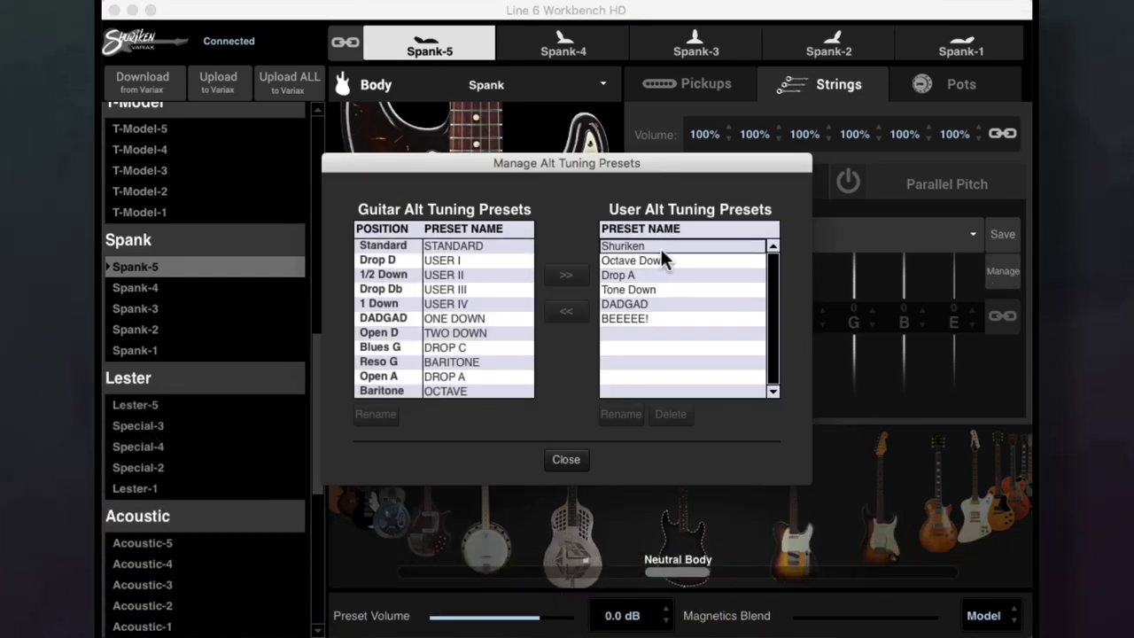
left_click(647, 292)
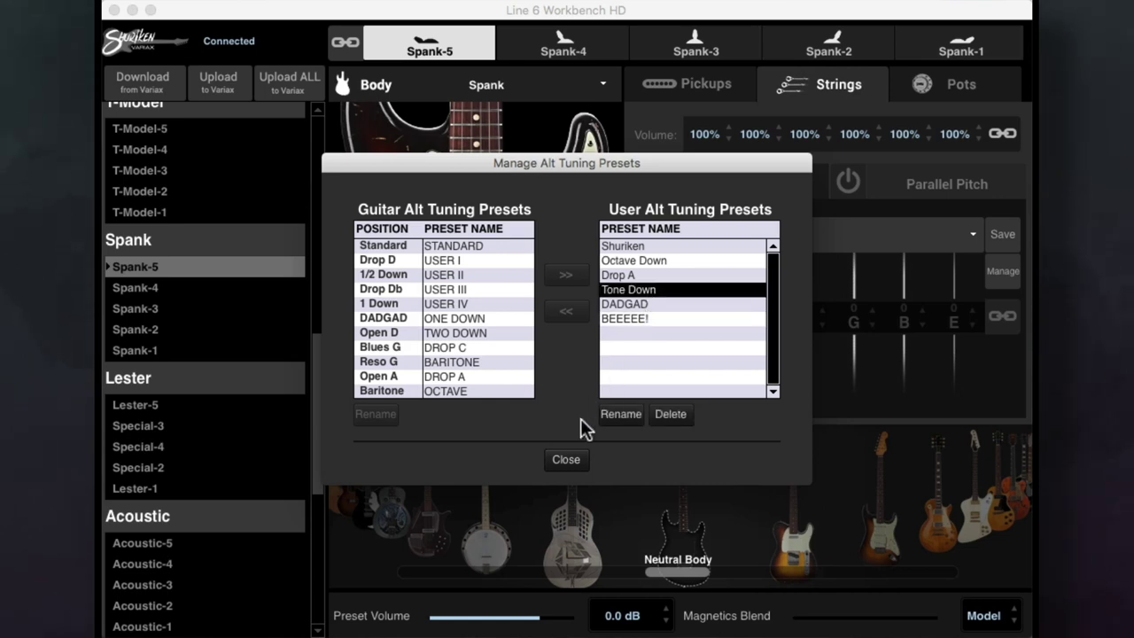
left_click(566, 460)
Switch Spank-5's body to Acoustic J and load the DADGAD tuning preset.
left_click(531, 84)
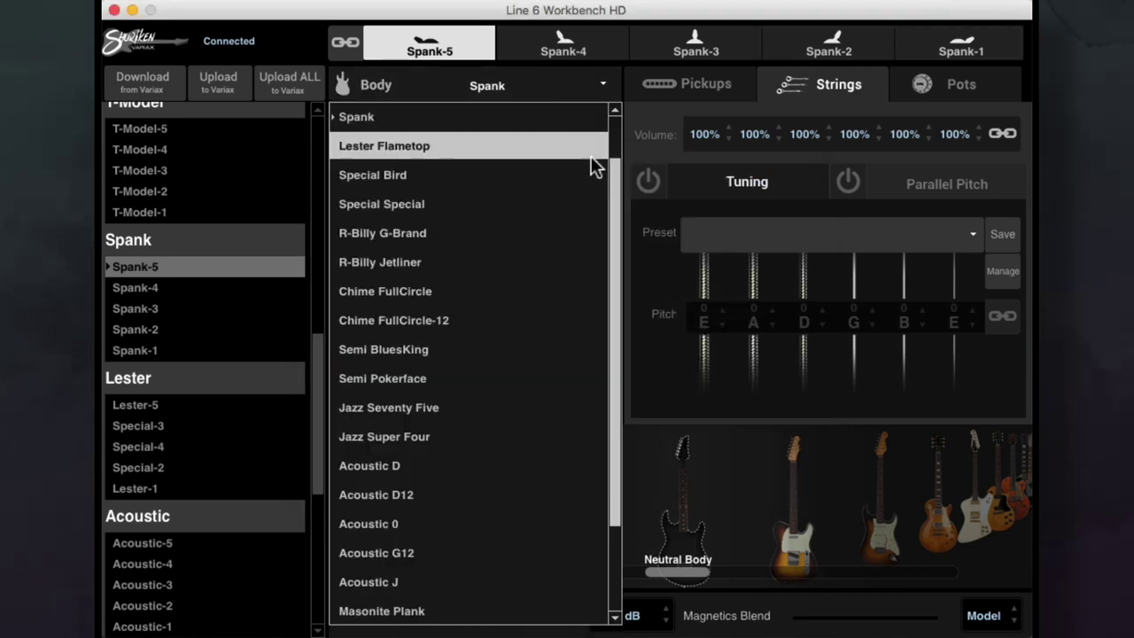
left_click_drag(613, 205, 616, 279)
left_click(445, 489)
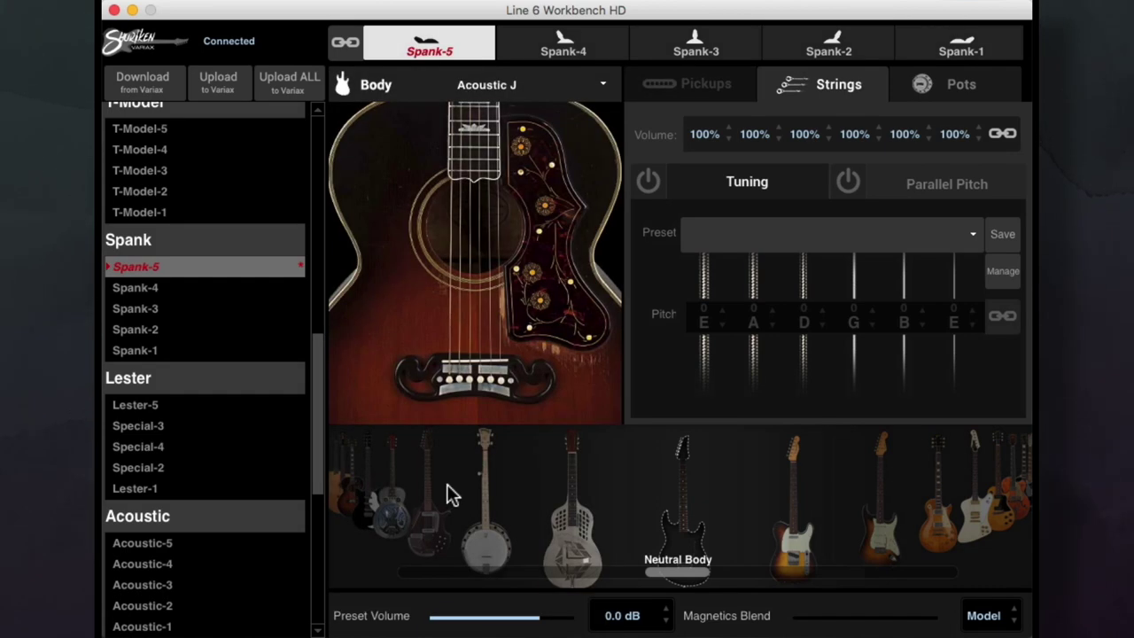
left_click(970, 238)
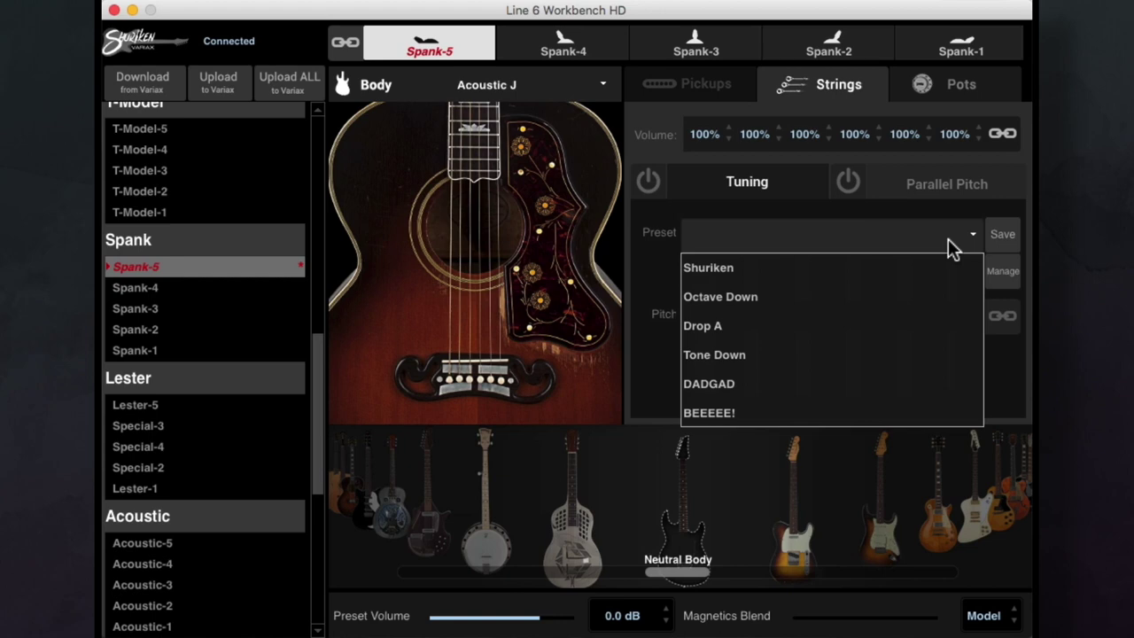
left_click(867, 383)
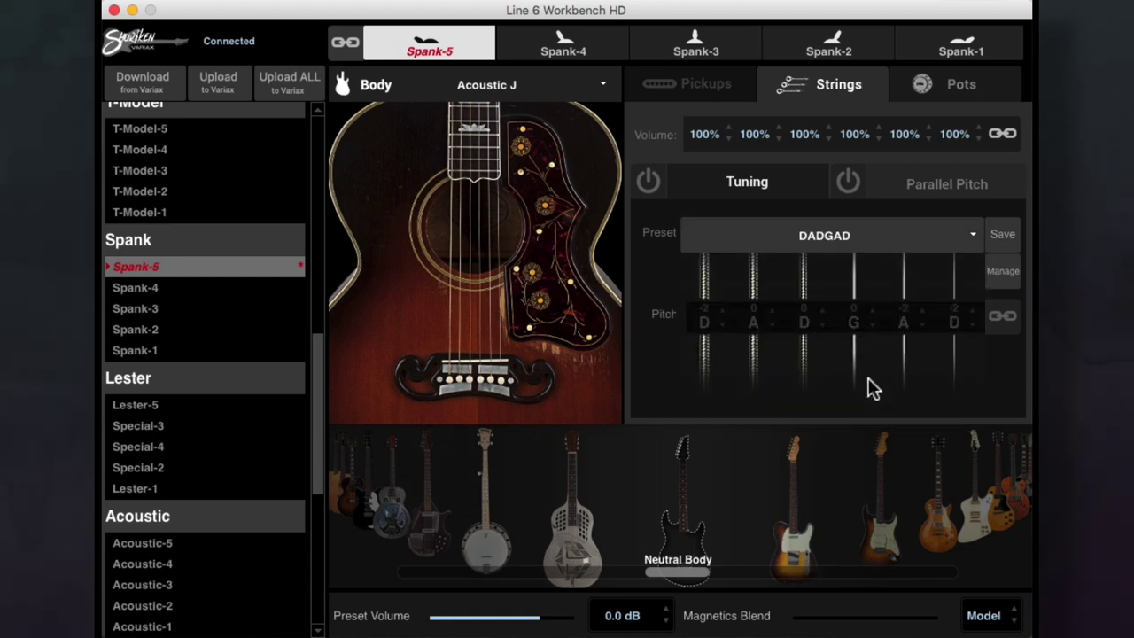
Enable alternate tuning and copy DADGAD into the guitar's Drop D slot, confirming the overwrite.
left_click(650, 183)
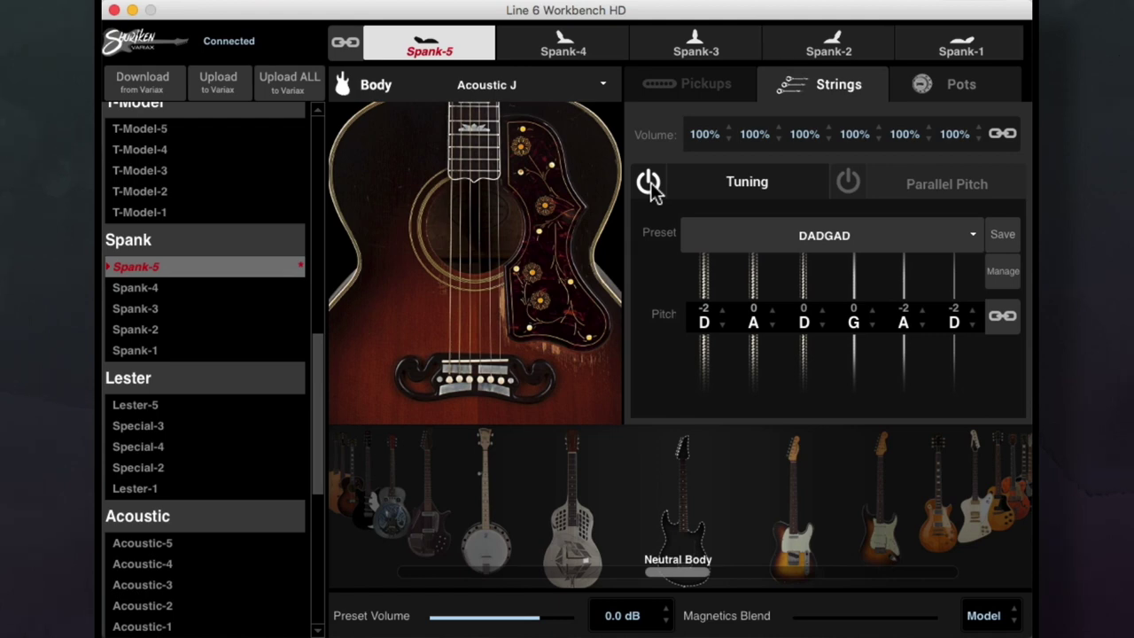
left_click(1002, 271)
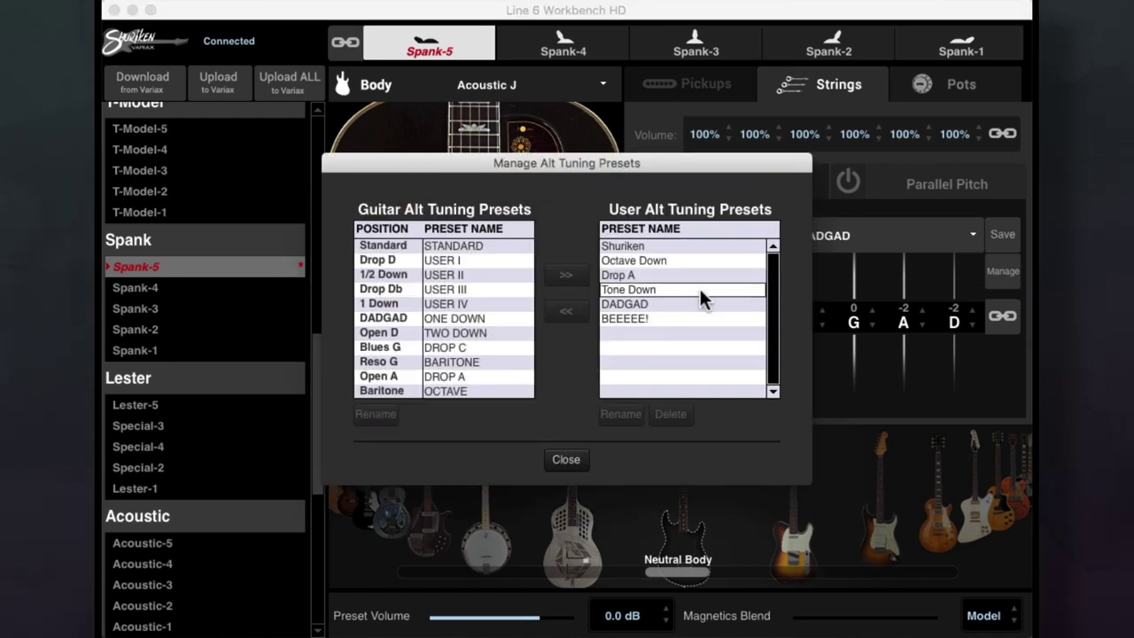
left_click(645, 304)
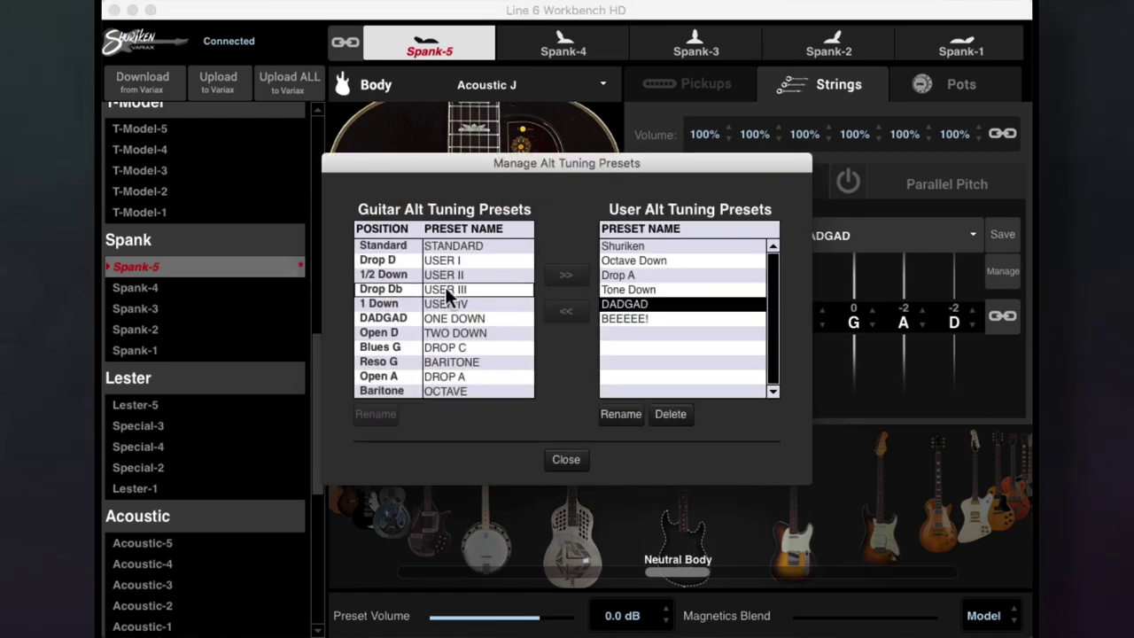
left_click(455, 259)
left_click(569, 311)
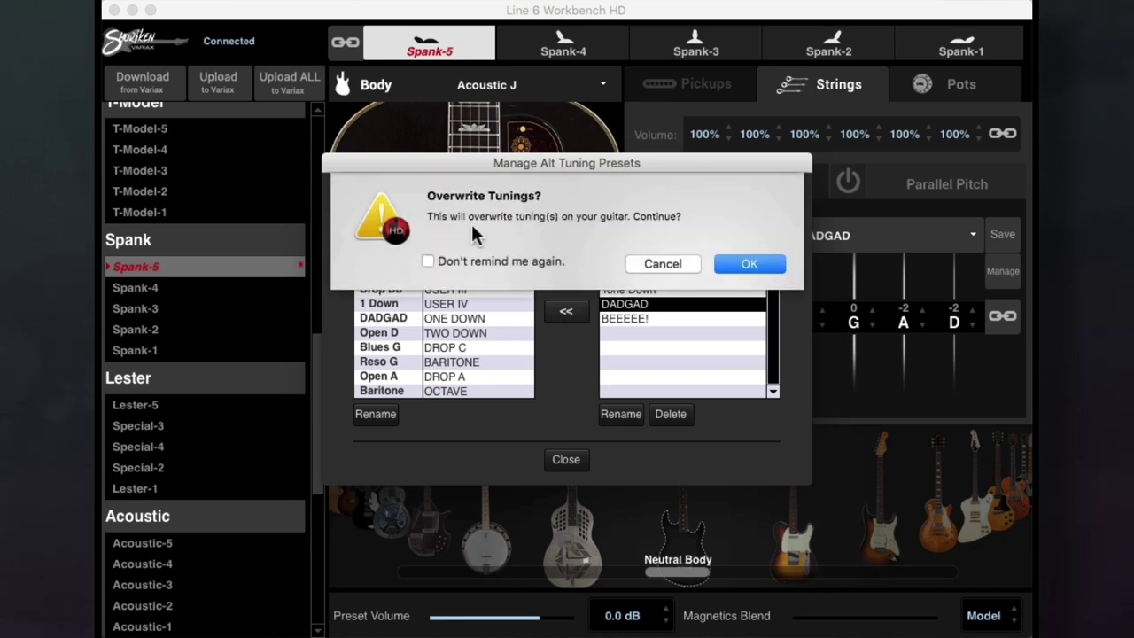
left_click(749, 264)
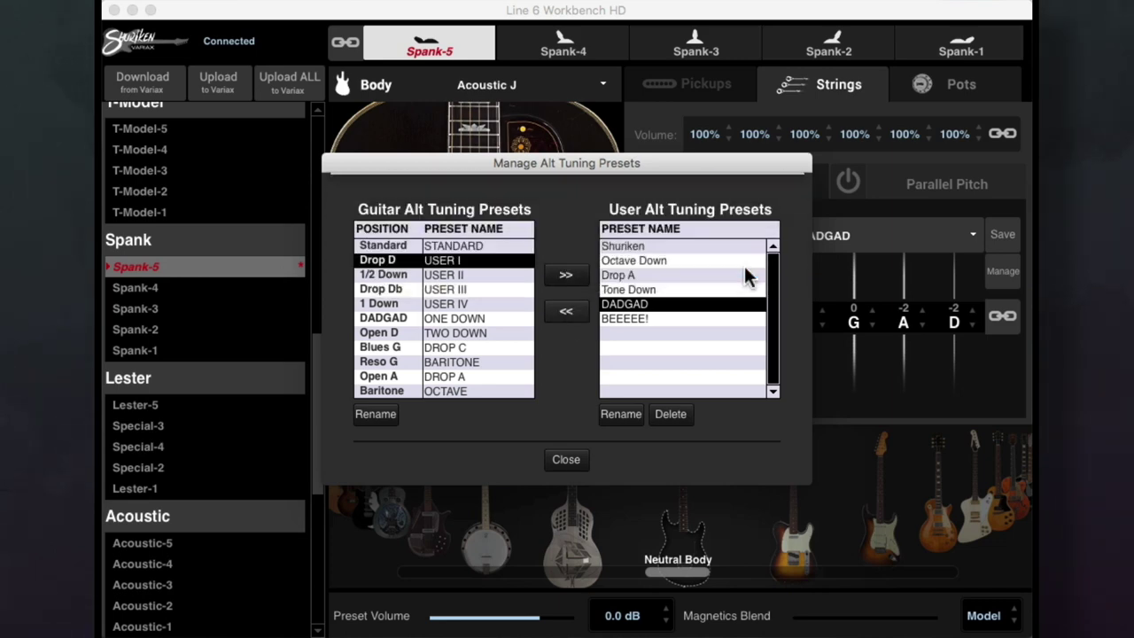
left_click(565, 459)
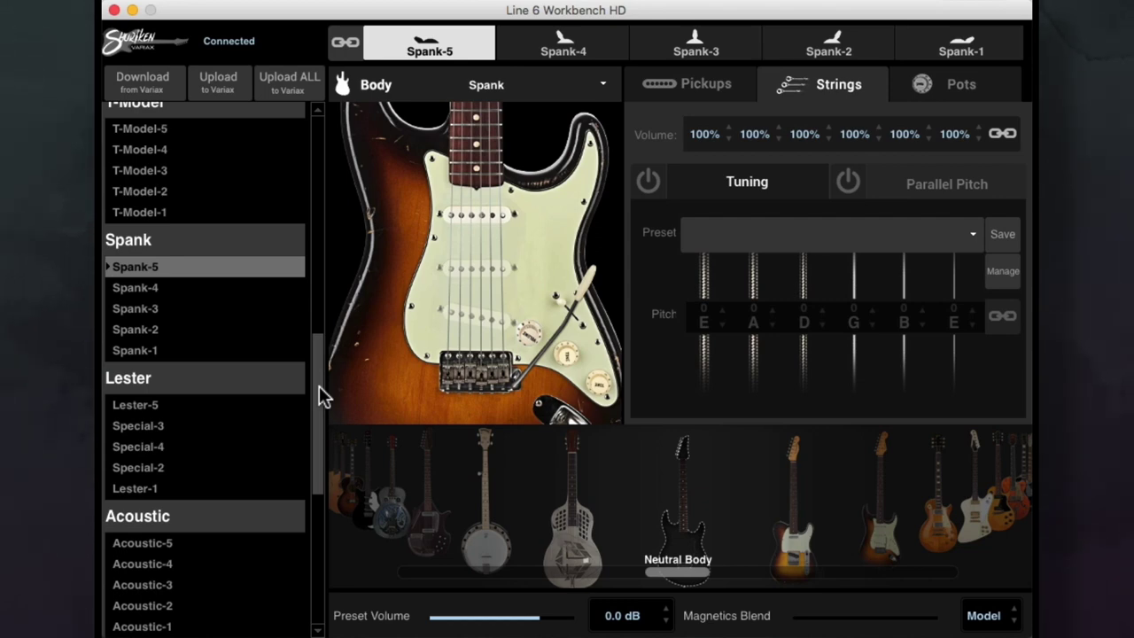
Enable alternate tuning and raise the A and D strings +2, giving E B E G B E.
left_click(644, 186)
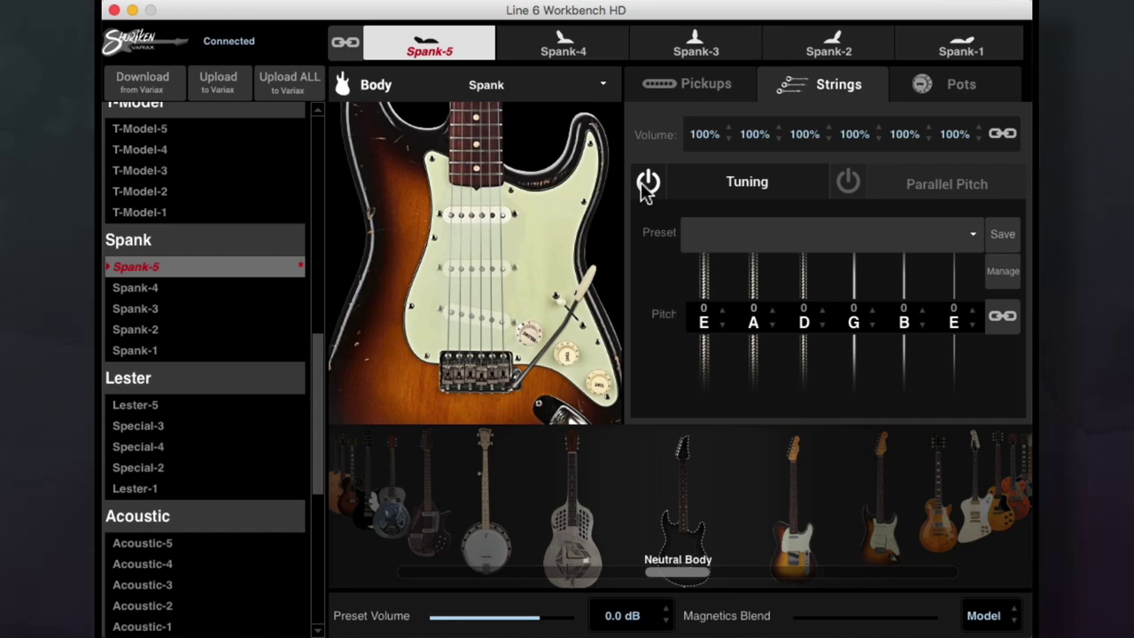
left_click(772, 309)
left_click(771, 309)
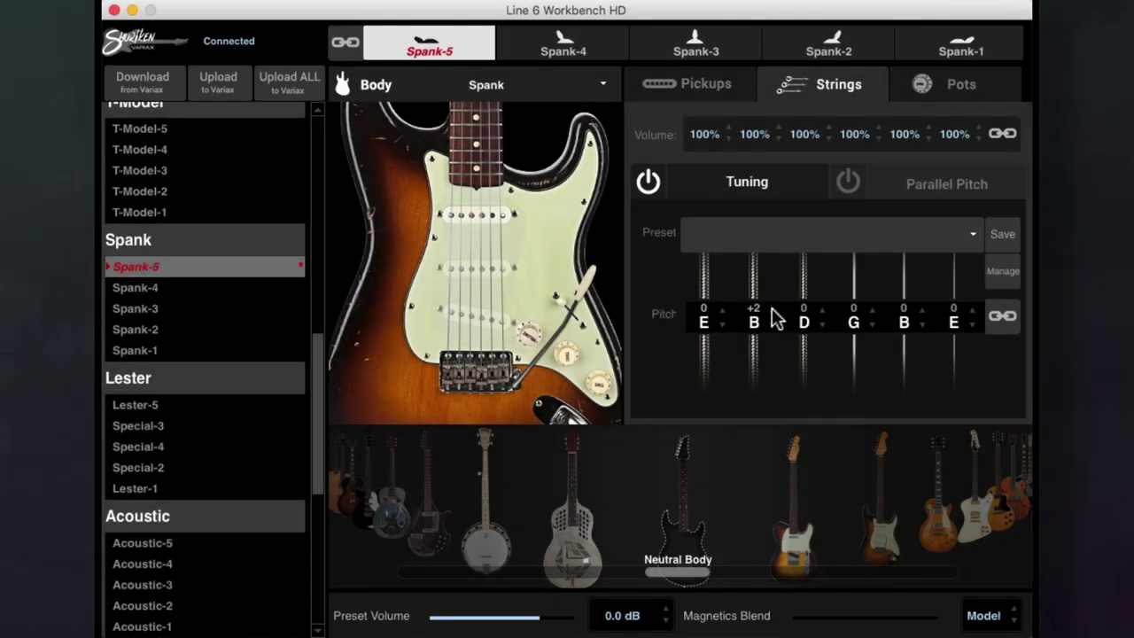
left_click(824, 311)
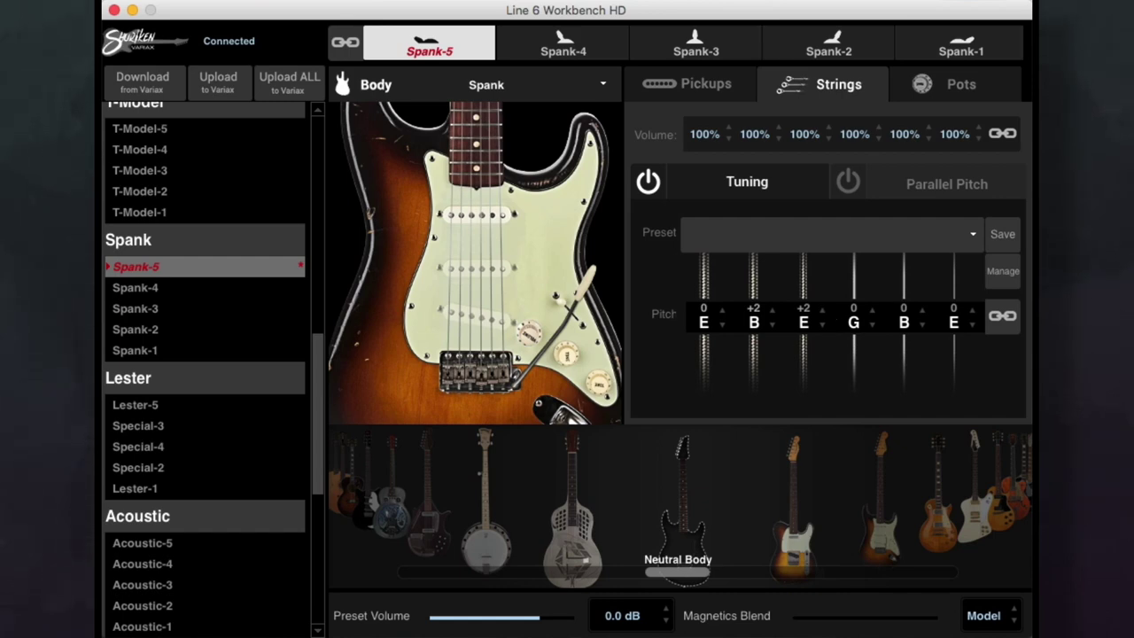
Save the current tuning as a new user preset named 'E minor'.
left_click(1003, 233)
type("E")
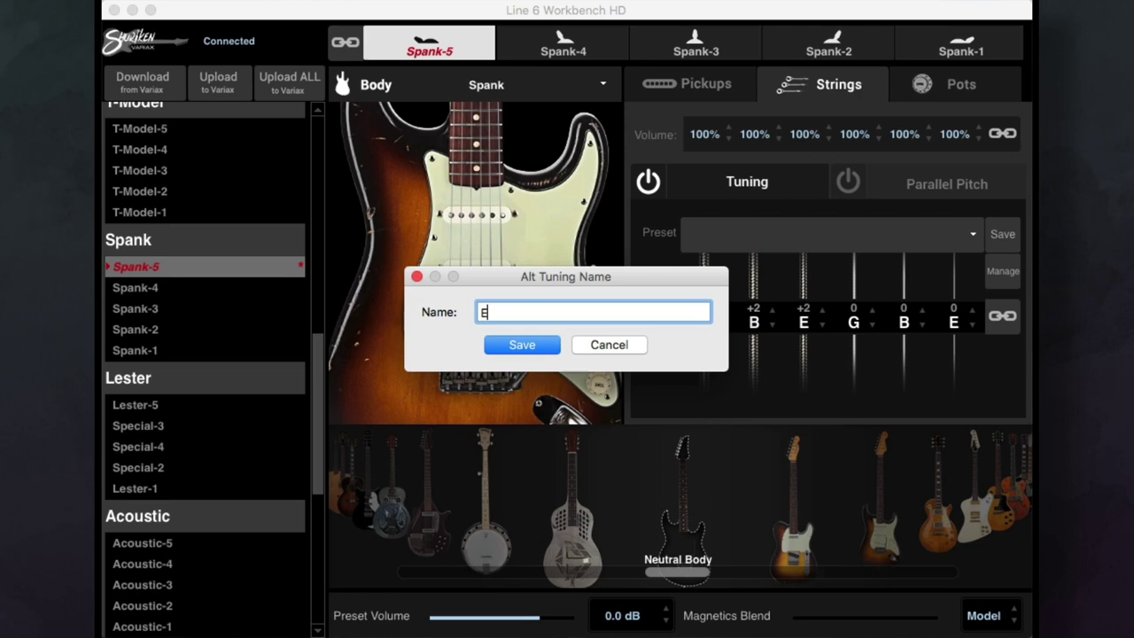
type(" minor")
key("Return")
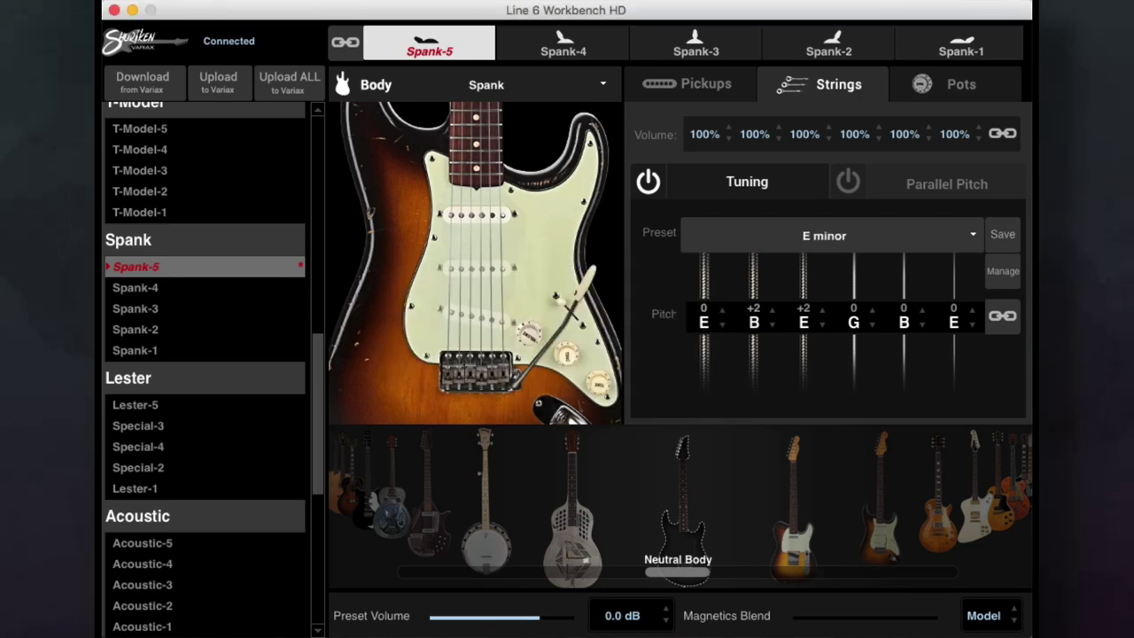
Copy the E minor preset into the guitar's 1/2 Down slot, confirming the overwrite.
left_click(1001, 272)
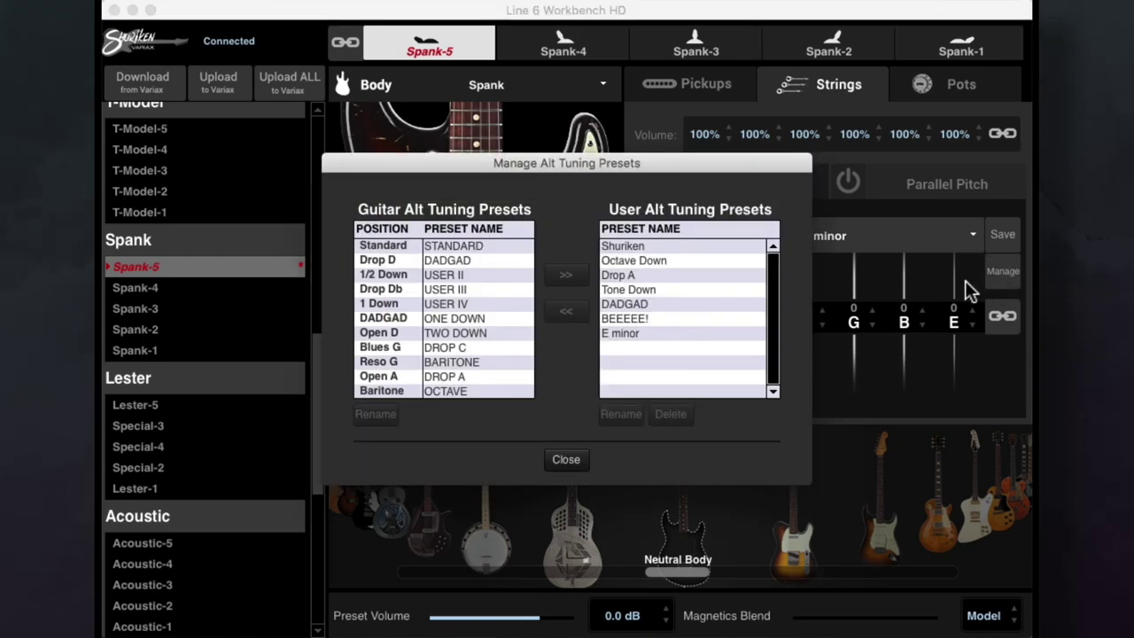
left_click(650, 332)
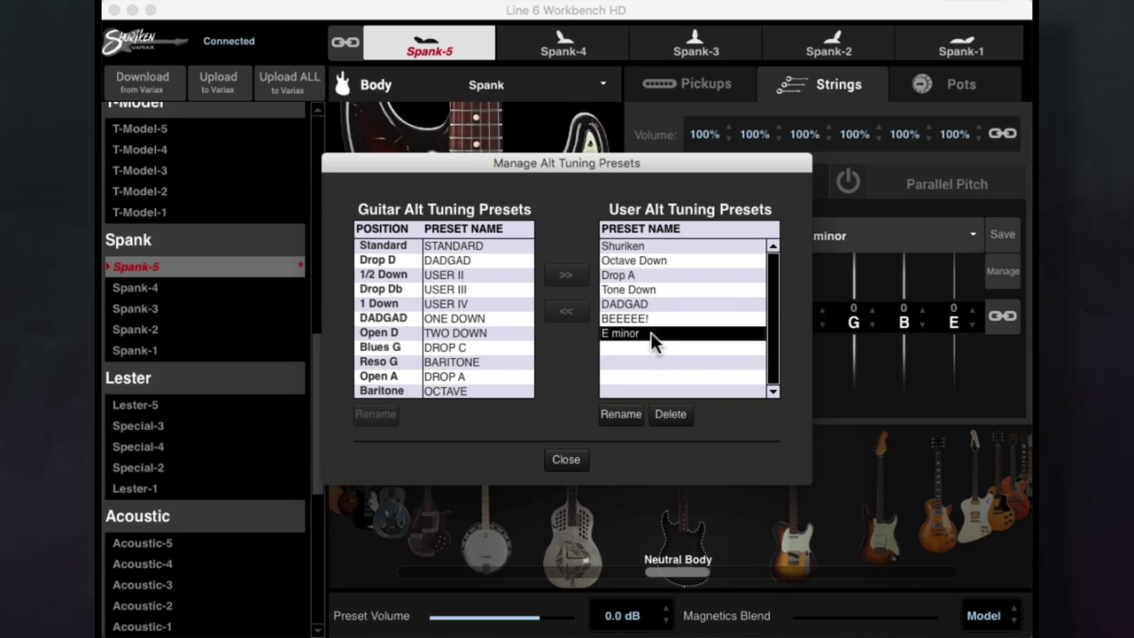
left_click(456, 275)
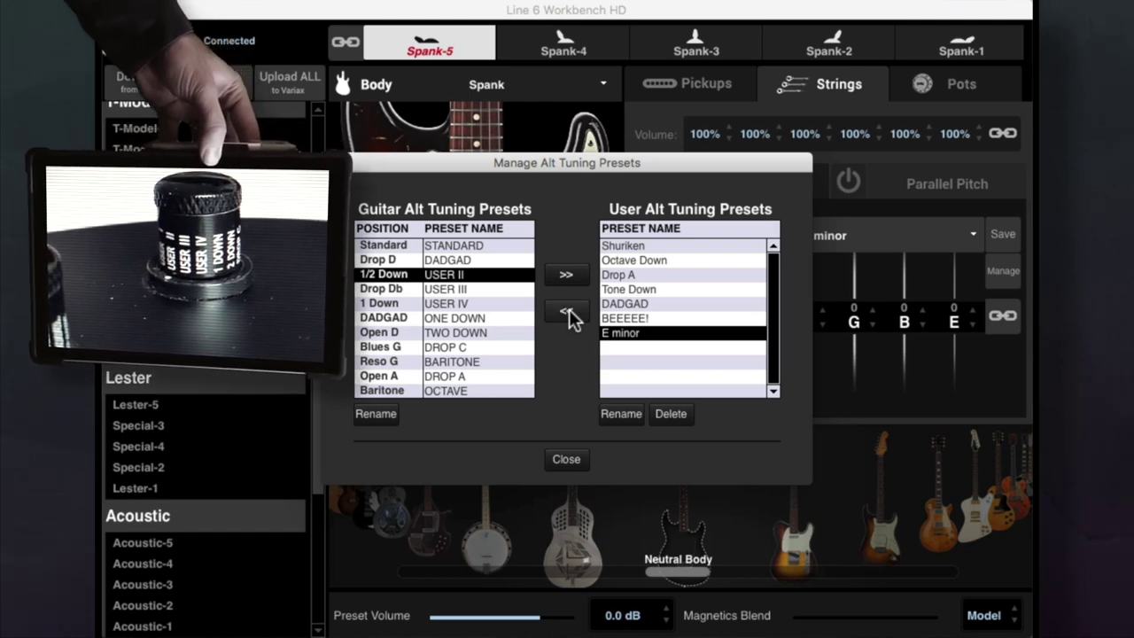
left_click(569, 309)
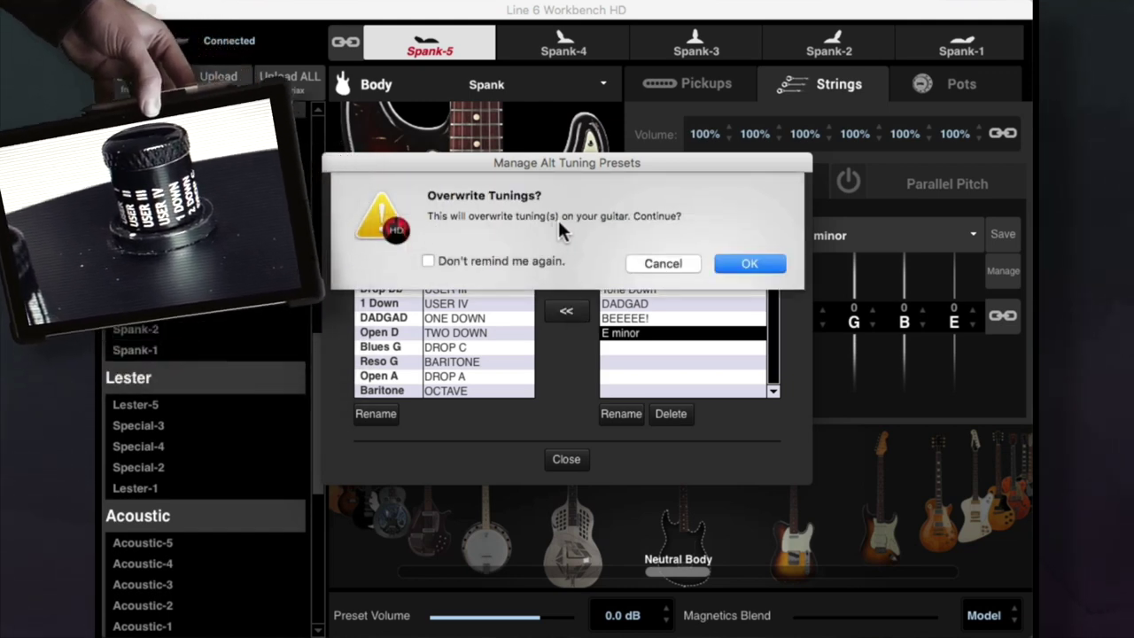
left_click(750, 264)
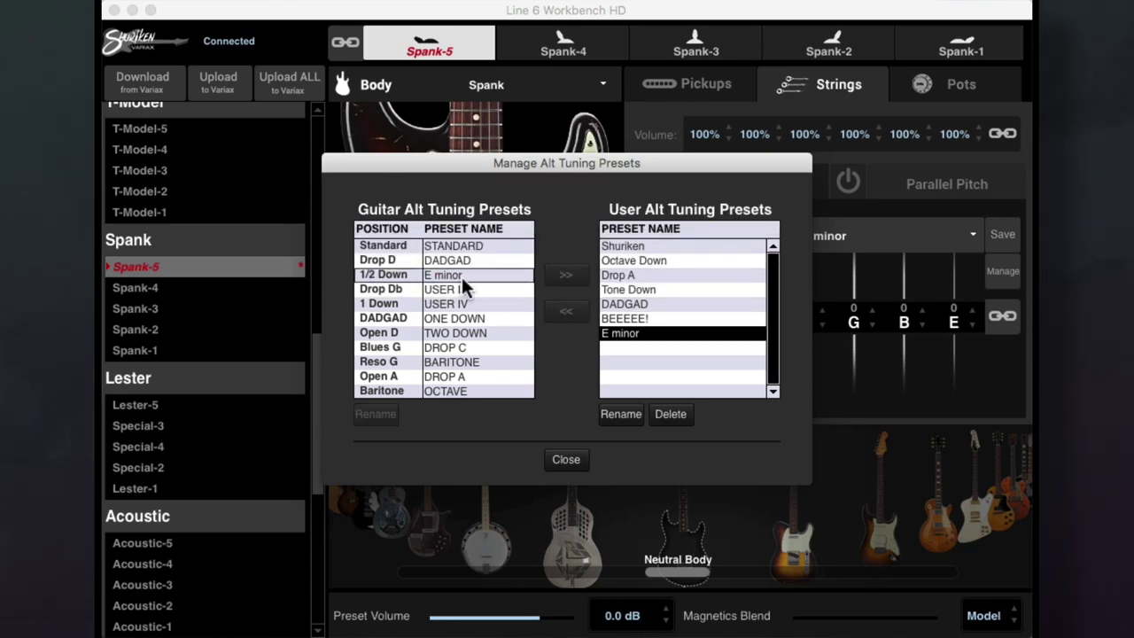
left_click(450, 276)
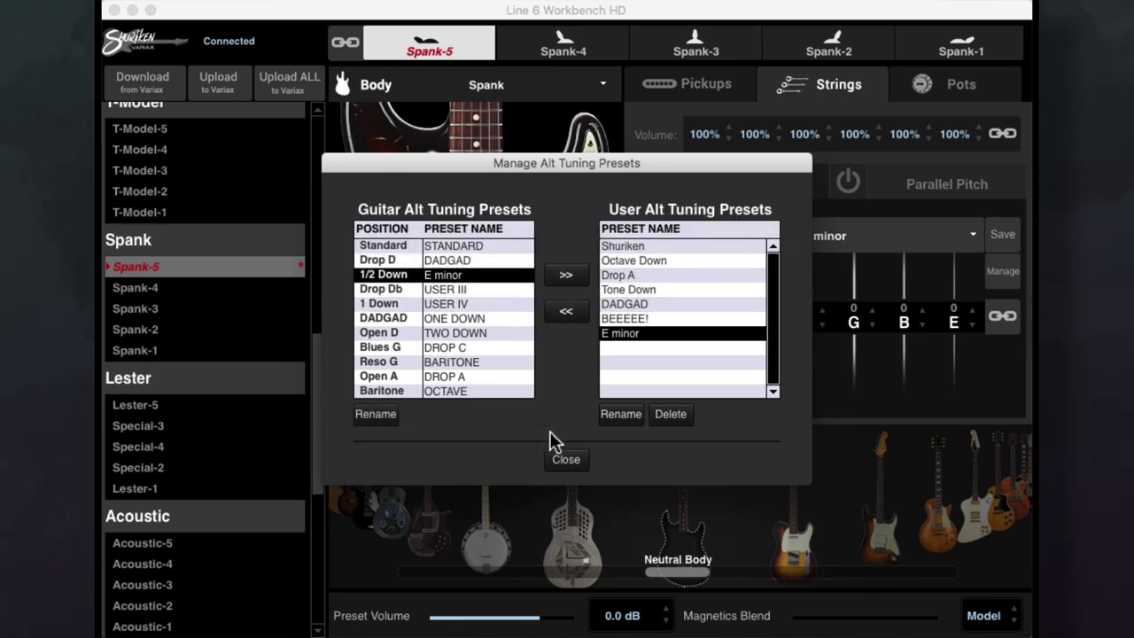
left_click(565, 458)
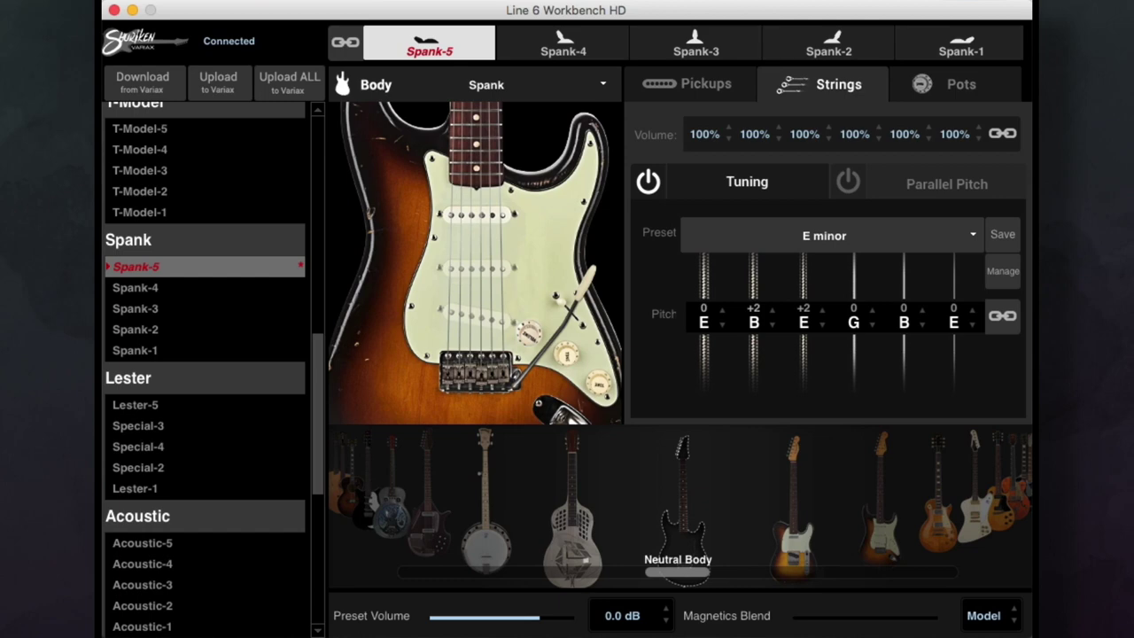
Rename Spank-5 to 'E min Spank' and upload it to the Variax.
double_click(433, 49)
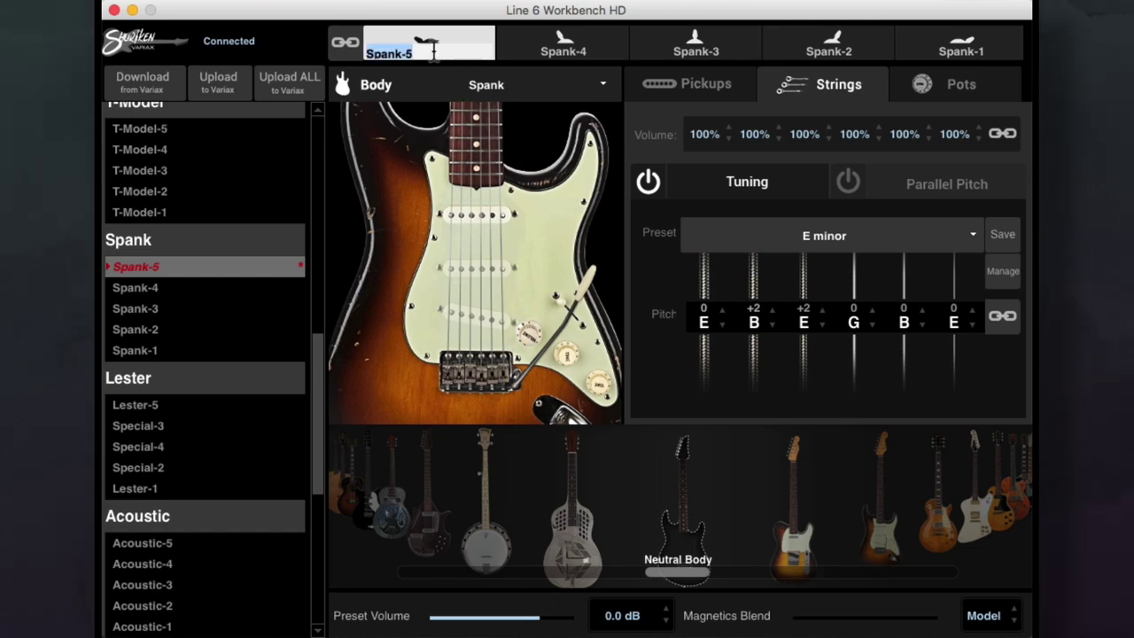
type("E min Spank")
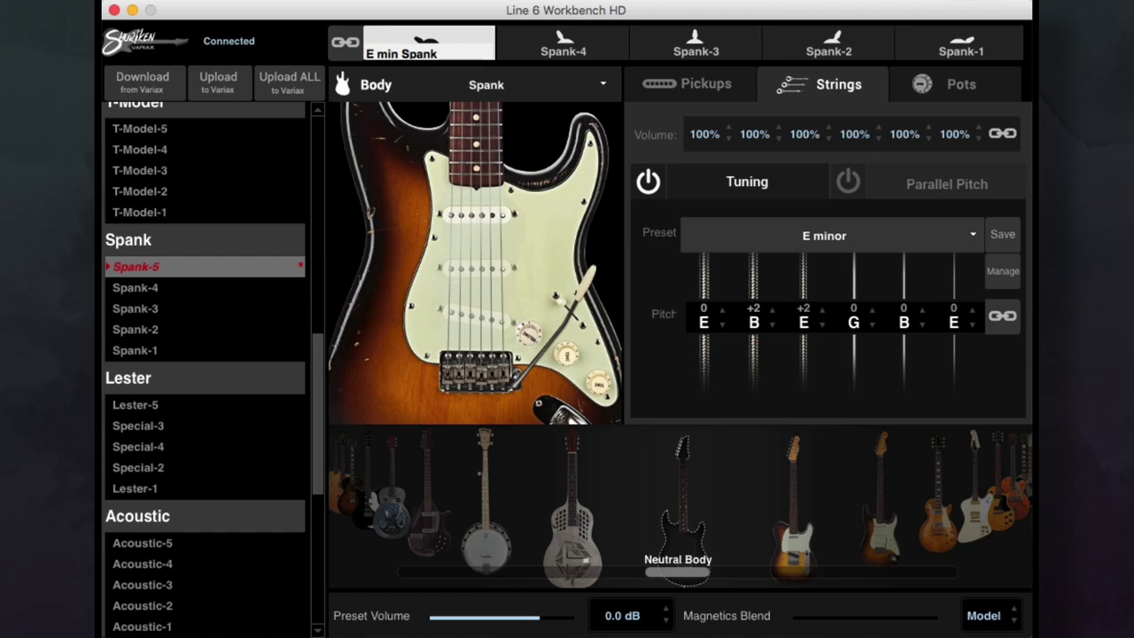
key("Return")
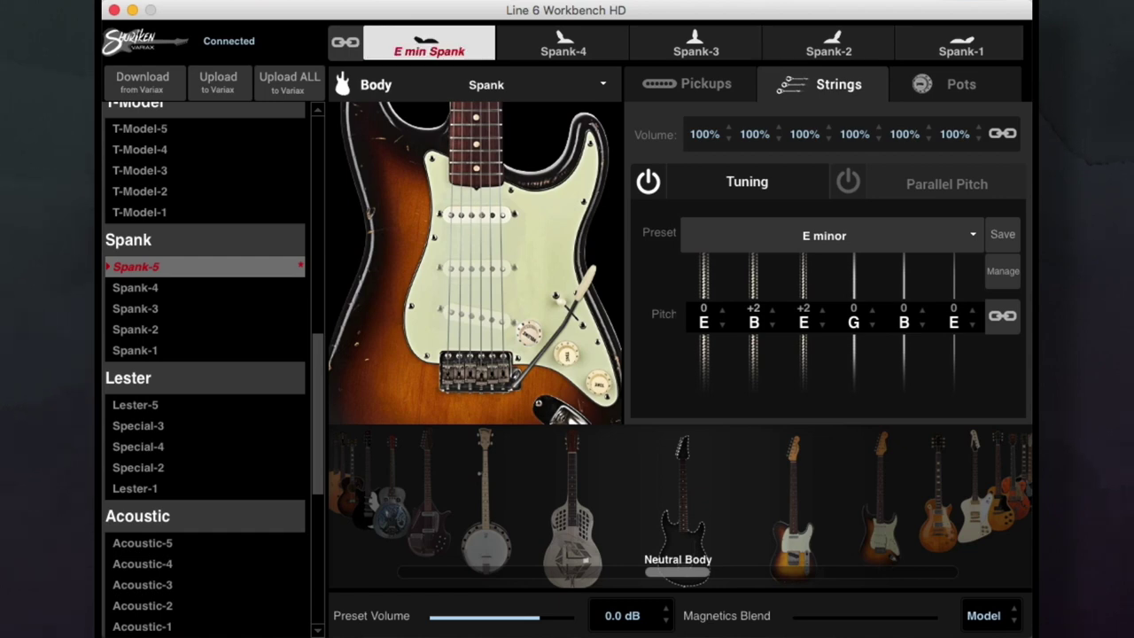
left_click(206, 82)
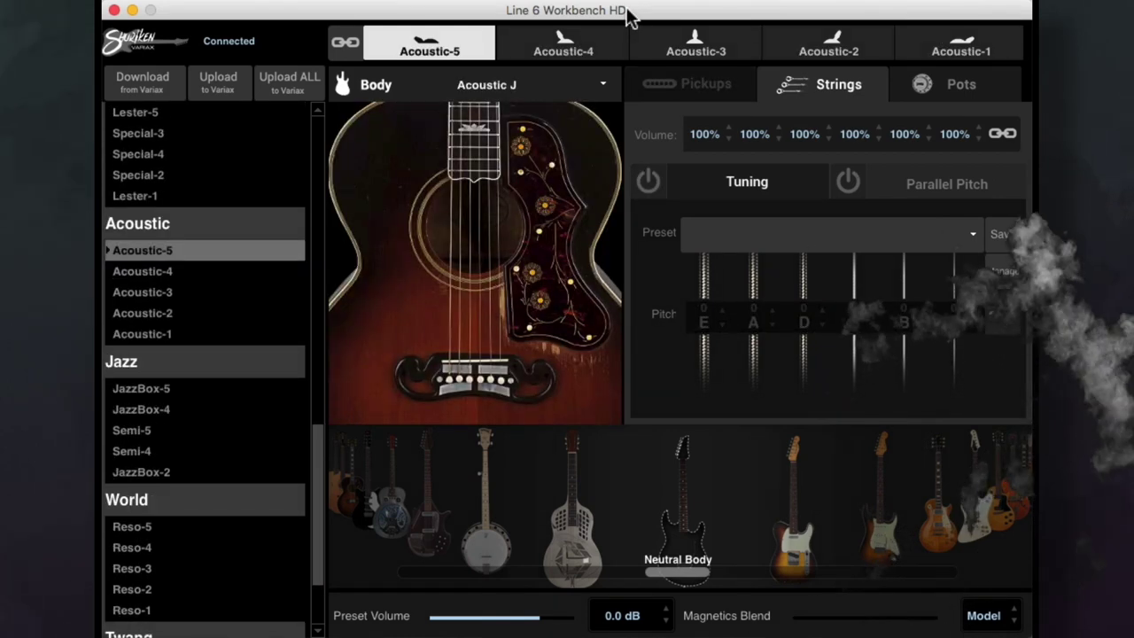
Load the Open G preset on Acoustic-5 and enable alternate tuning, reading G B D G B D.
left_click(923, 233)
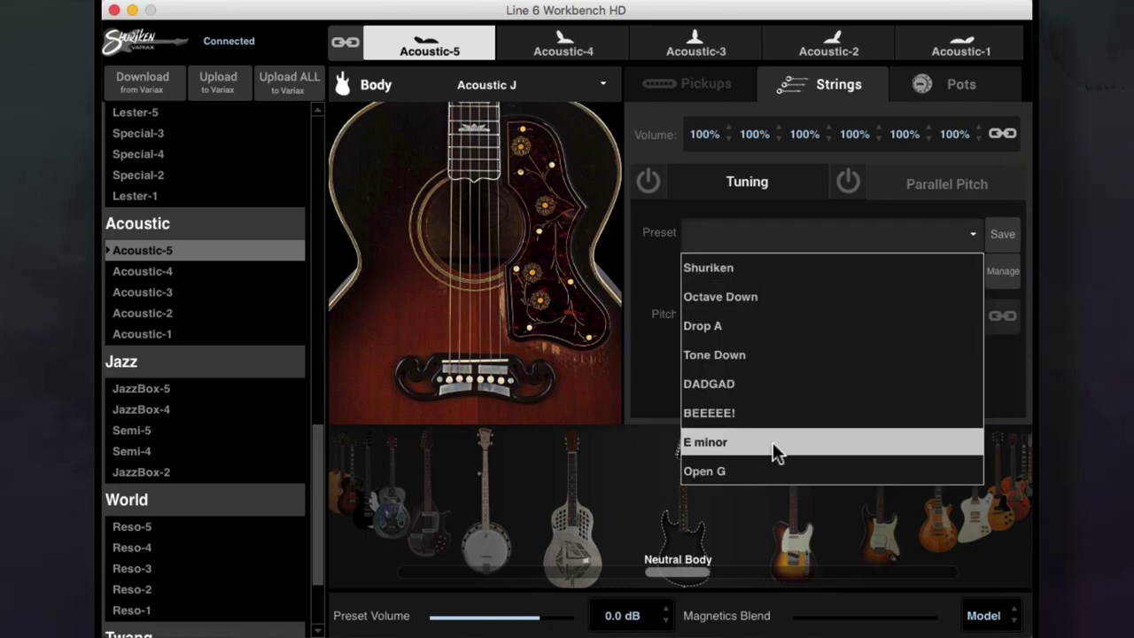
left_click(775, 467)
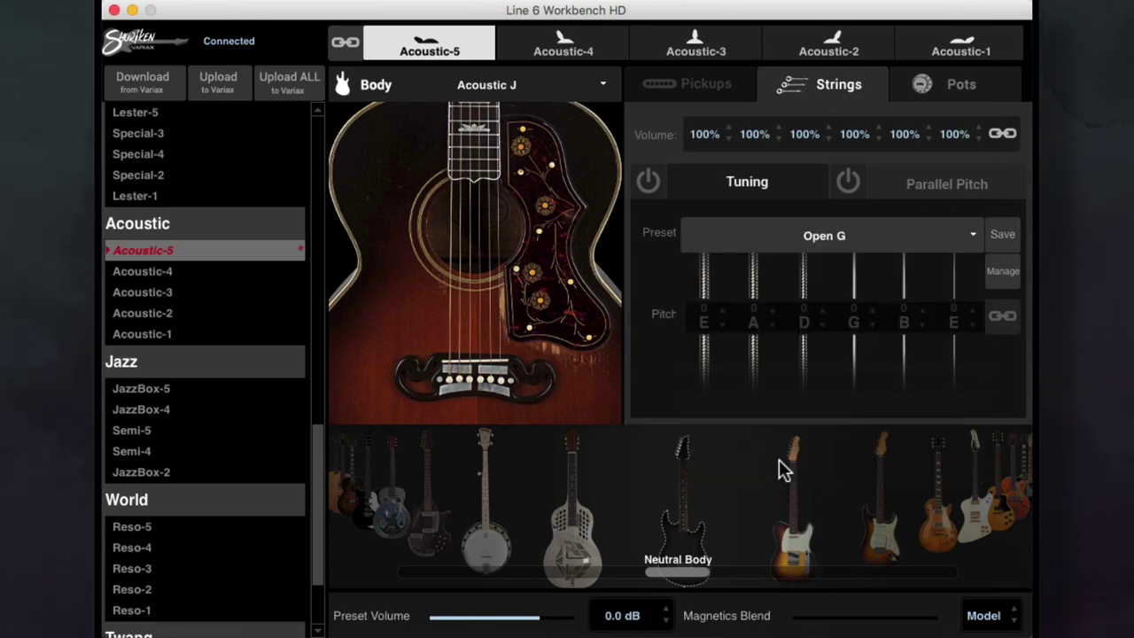
left_click(649, 183)
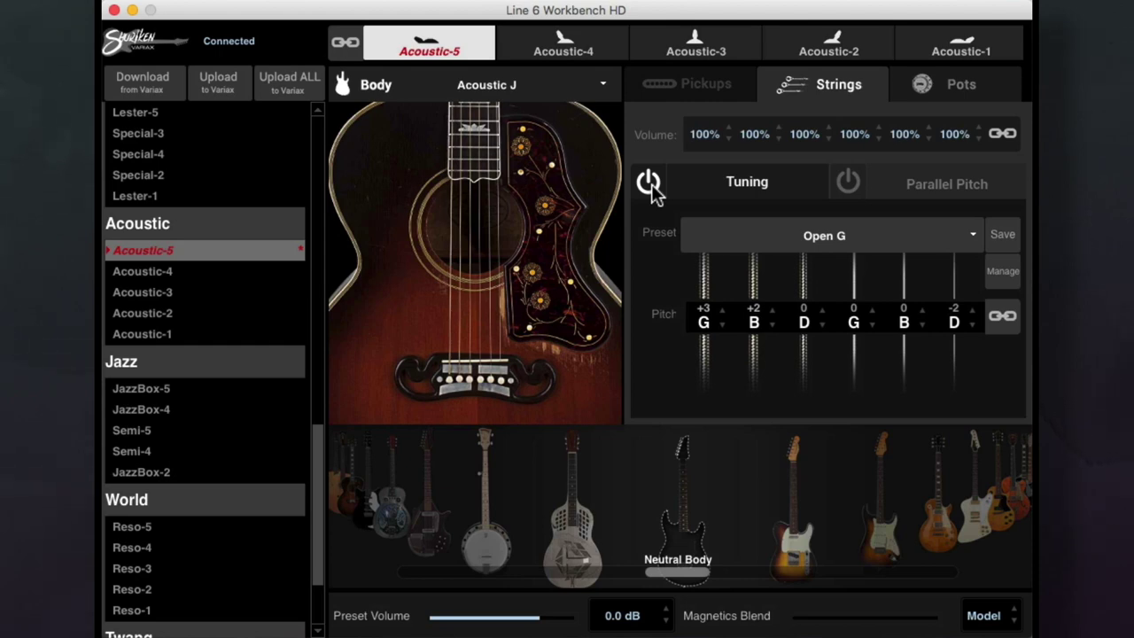
Link the six string pitches and shift them together up three semitones to A# D F A# D F.
left_click(1004, 321)
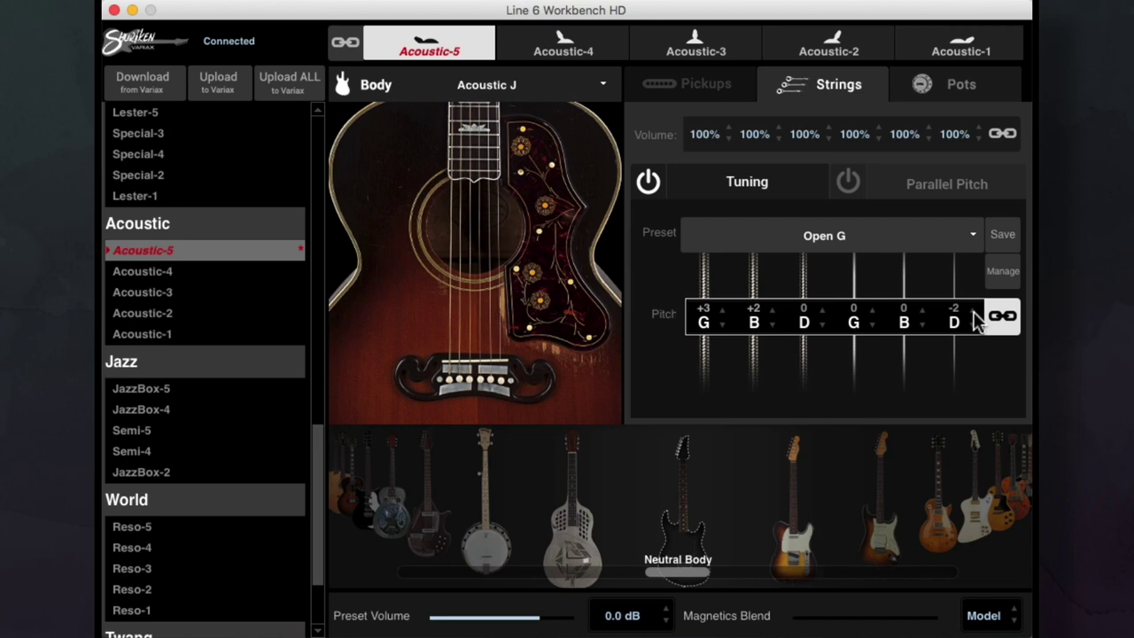
left_click(973, 311)
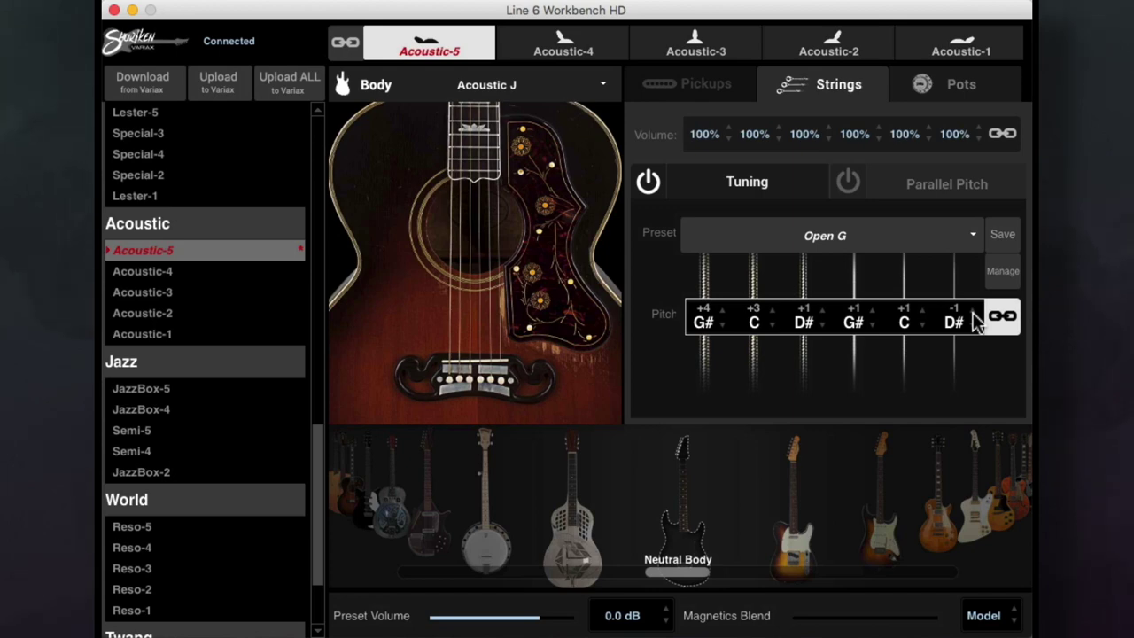
left_click(973, 316)
left_click(973, 316)
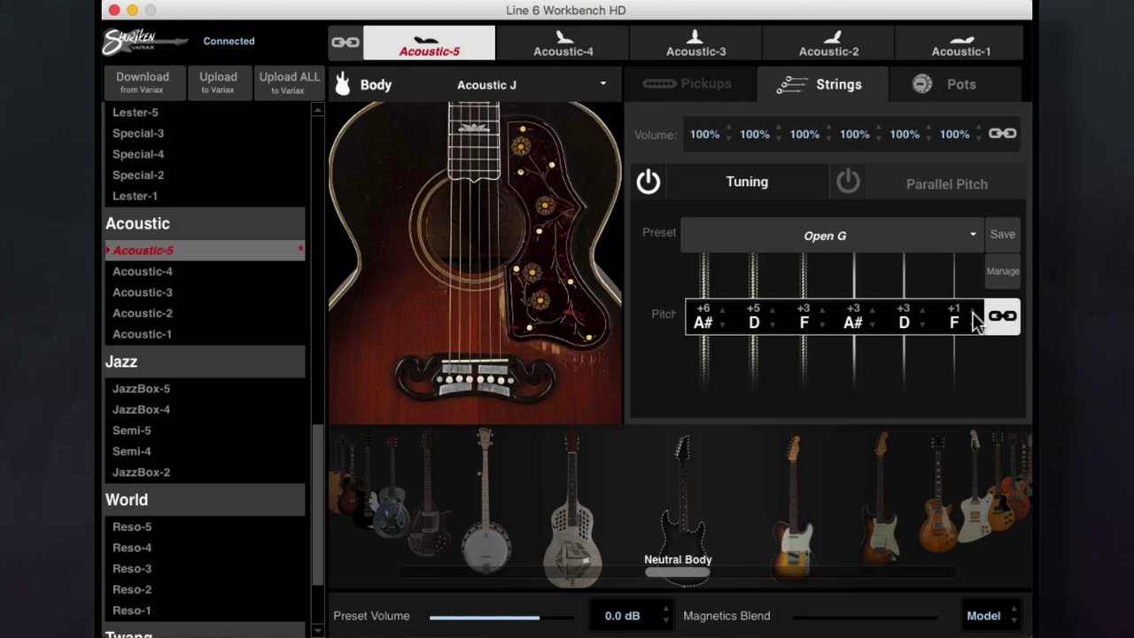
left_click(971, 312)
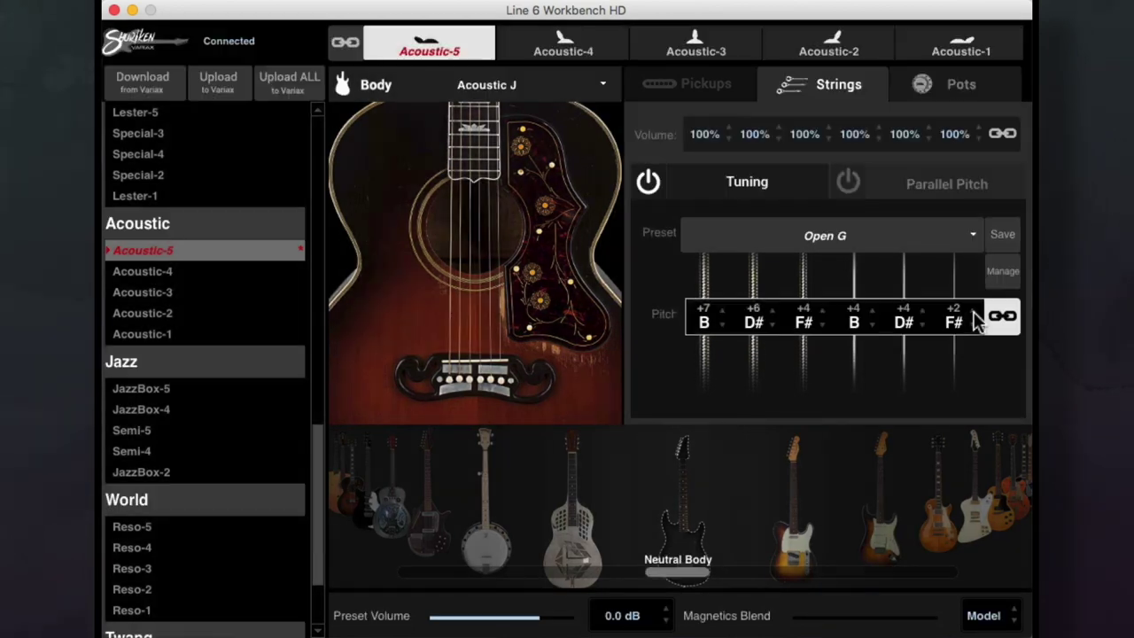
left_click(972, 310)
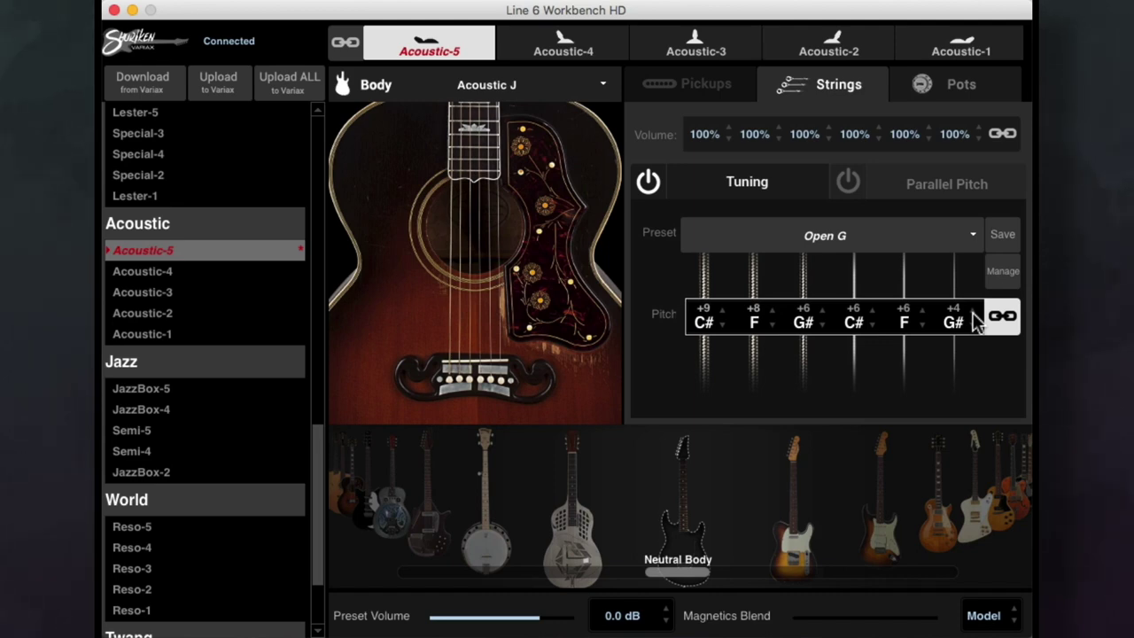
left_click(974, 326)
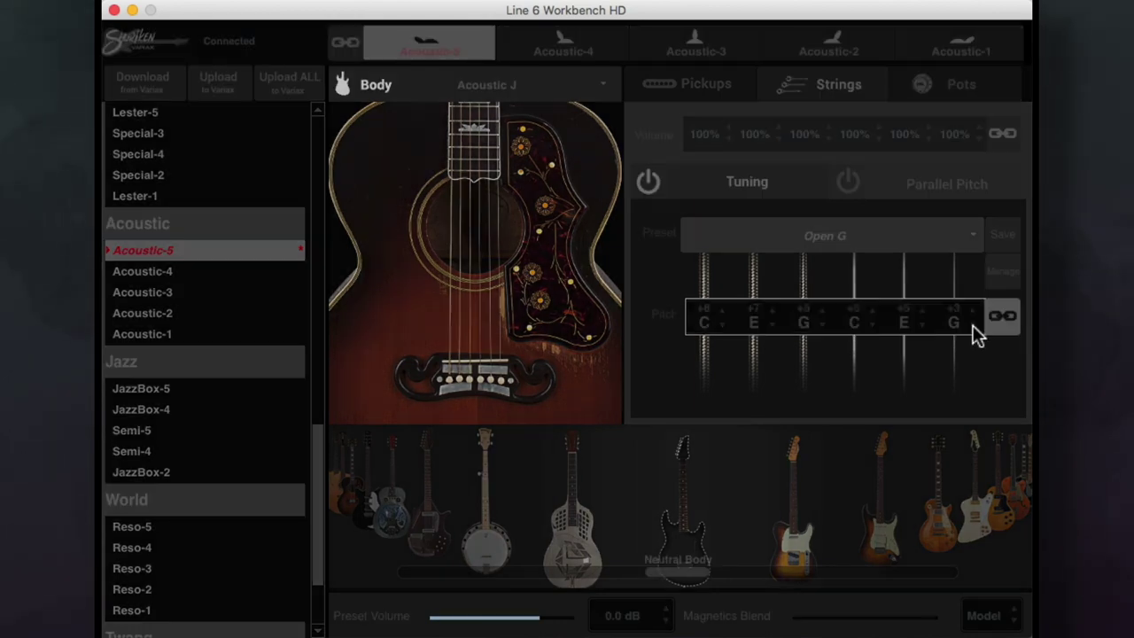
left_click(972, 327)
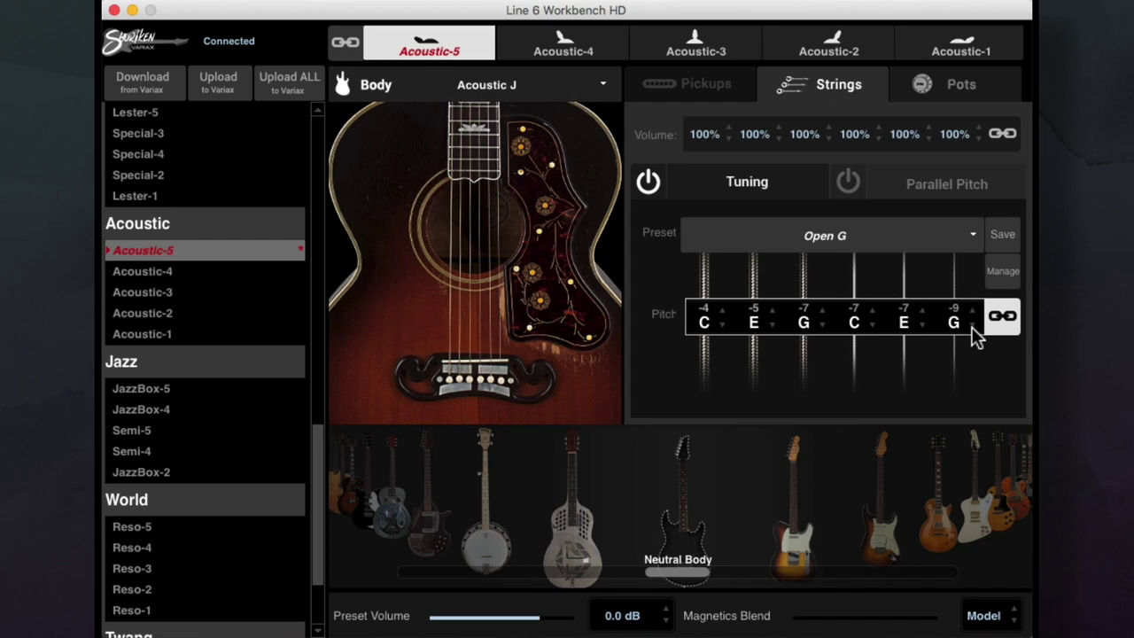
left_click(971, 327)
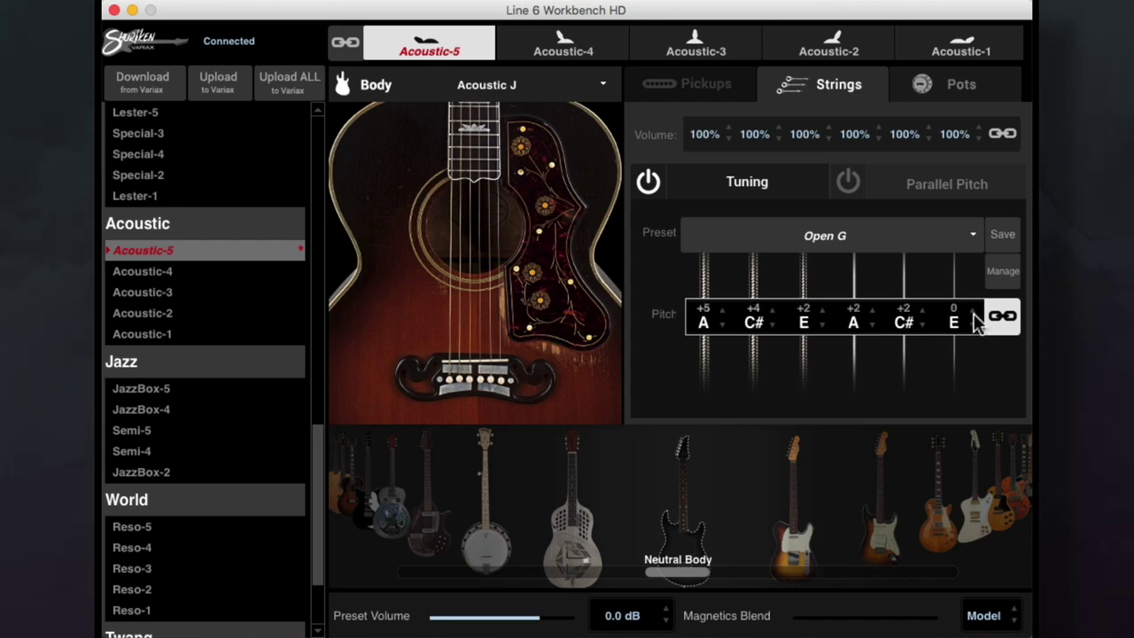
left_click(974, 311)
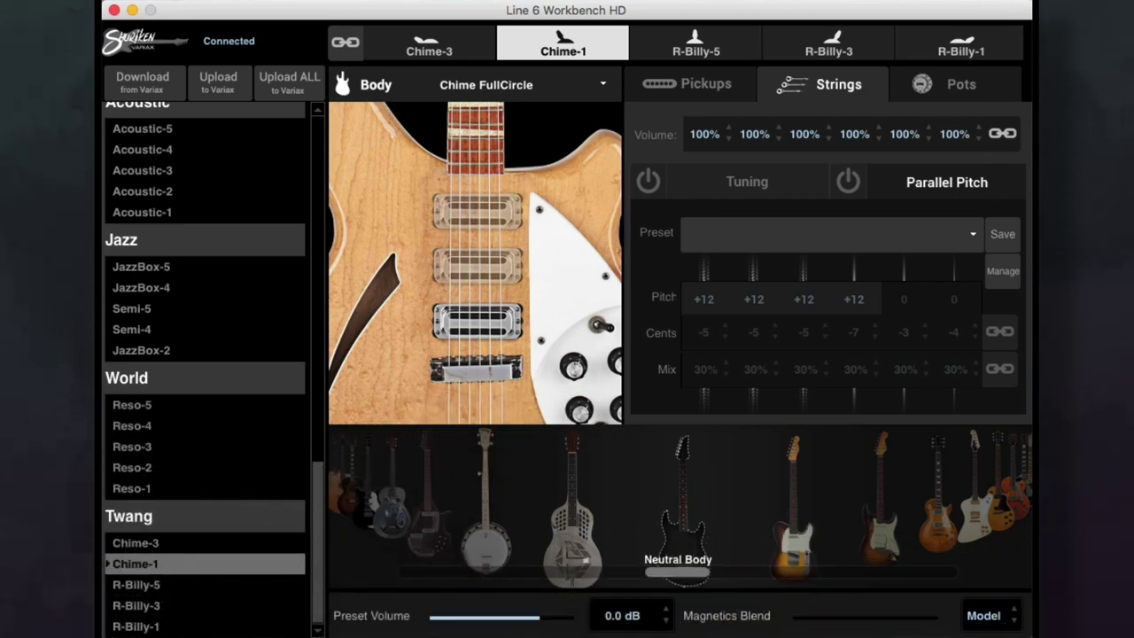
Switch on Chime-1's parallel pitch, activating its +12 pitches, cent offsets and 30% mix.
left_click(847, 183)
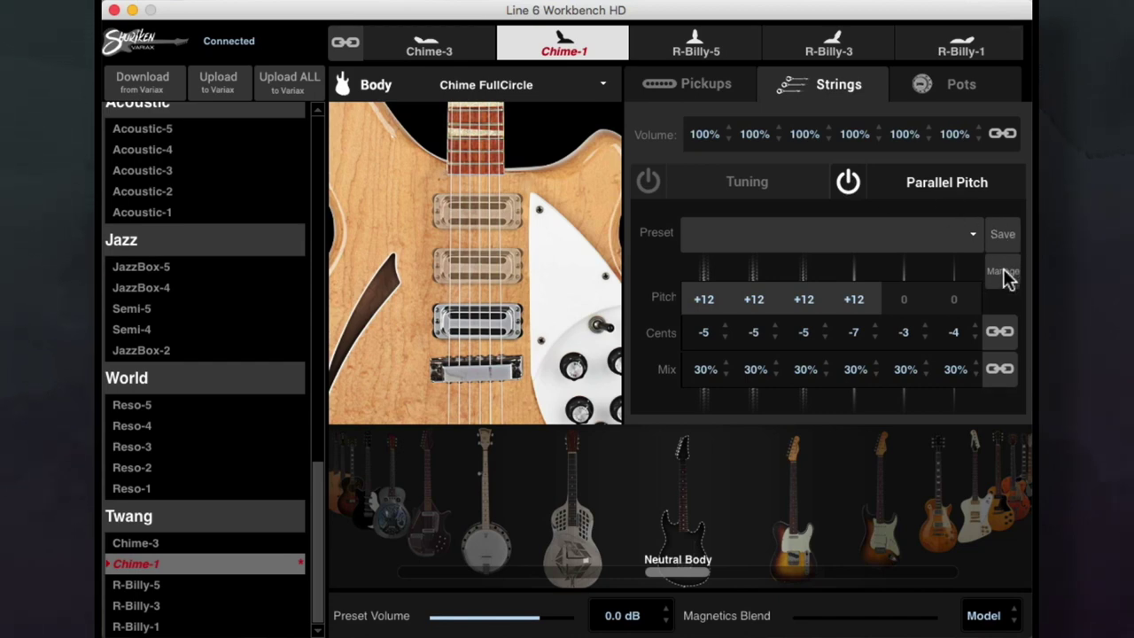
Load the Acoustic 12 parallel pitch preset and set all six linked Mix values to 45%.
left_click(971, 234)
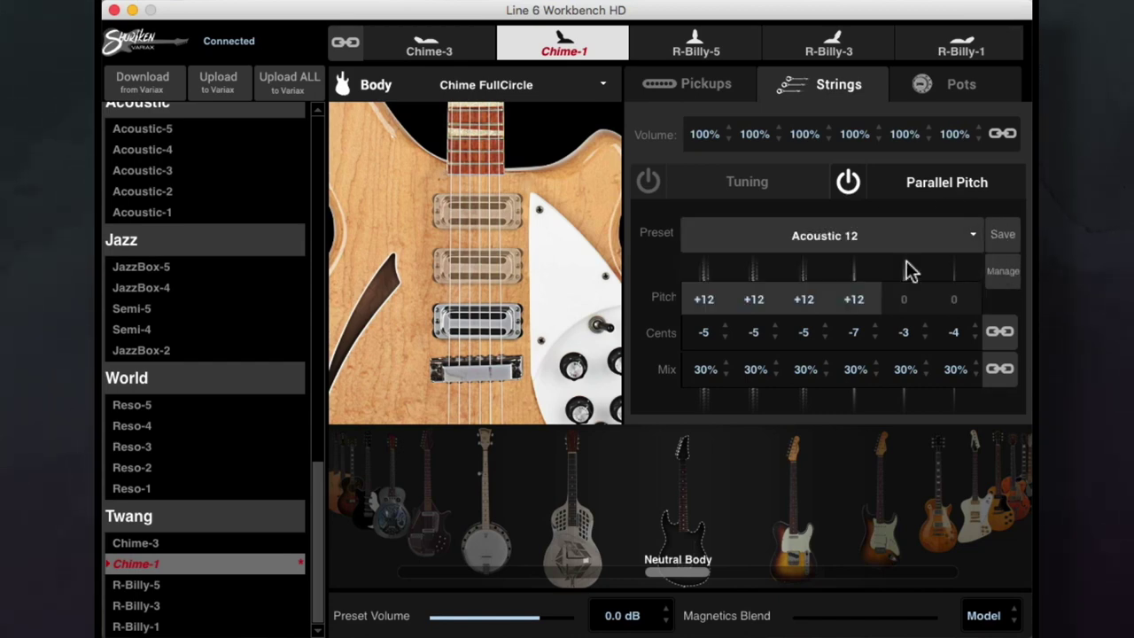
left_click(906, 266)
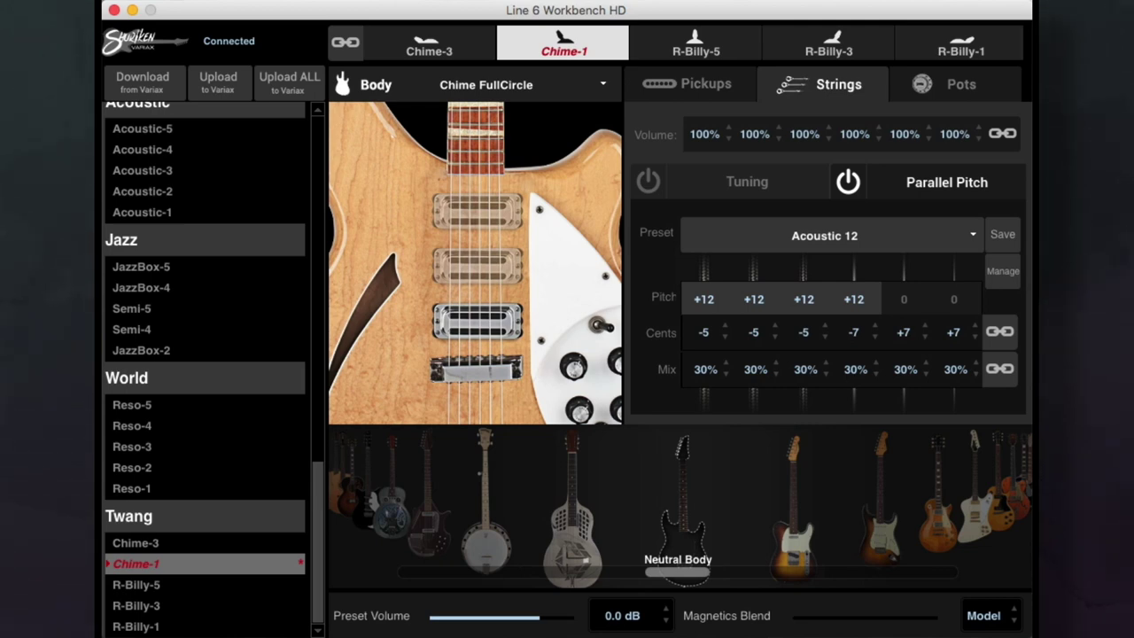
left_click(998, 378)
double_click(905, 368)
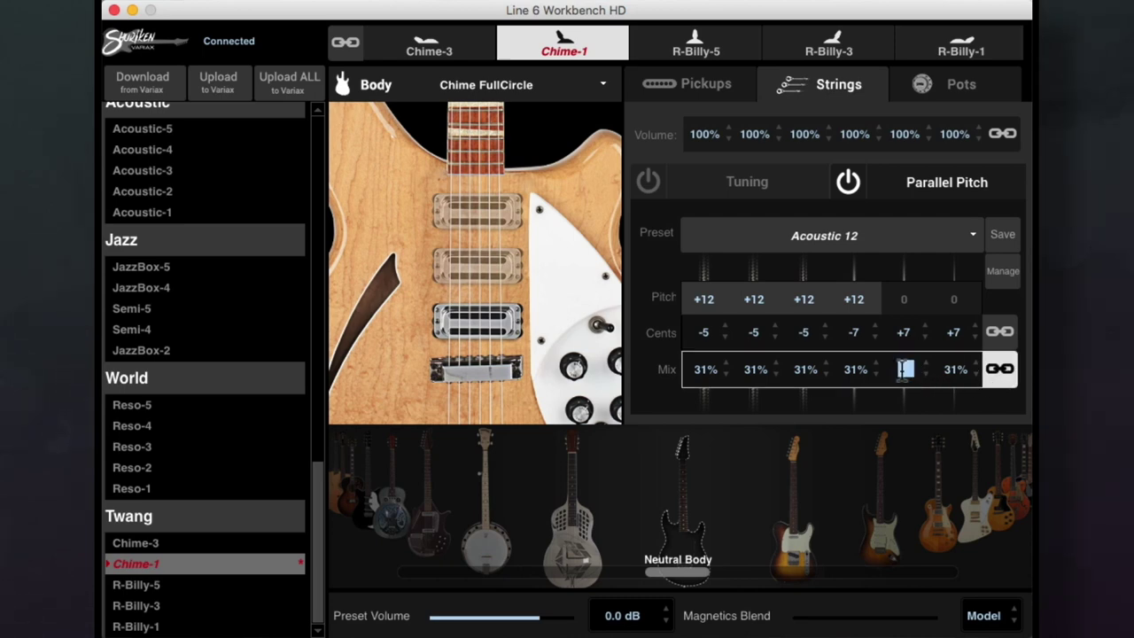
type("45")
key("Return")
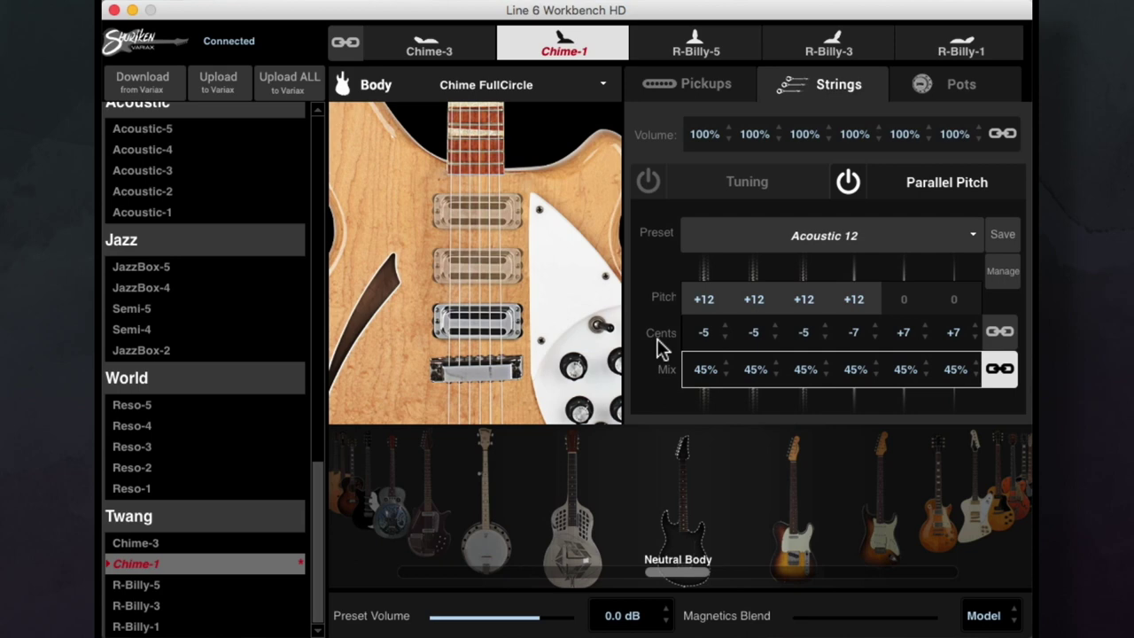
Detune the fourth string's parallel pitch double by -100 cents.
left_click(853, 333)
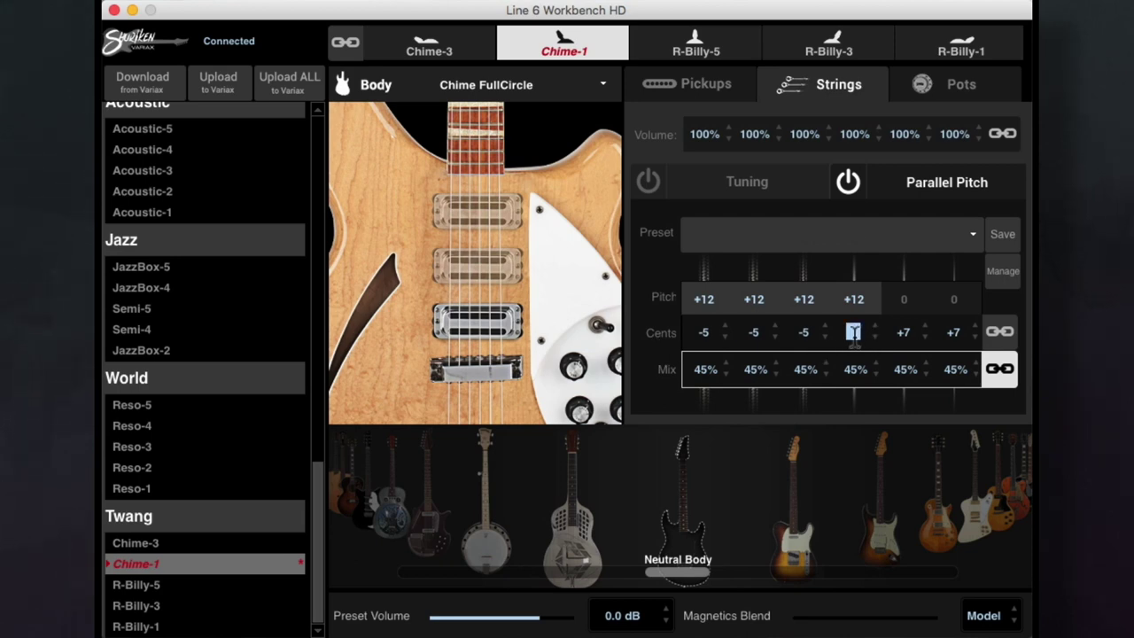
type("-100")
key("Return")
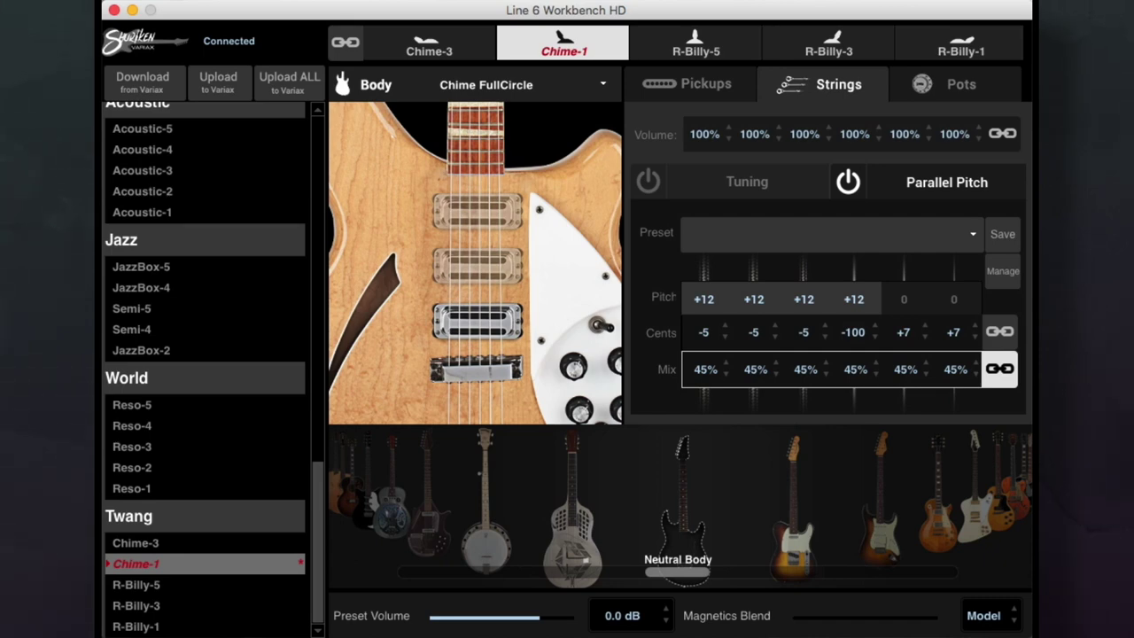
Unlink Mix and raise only the fourth string's mix to 100%.
left_click(997, 370)
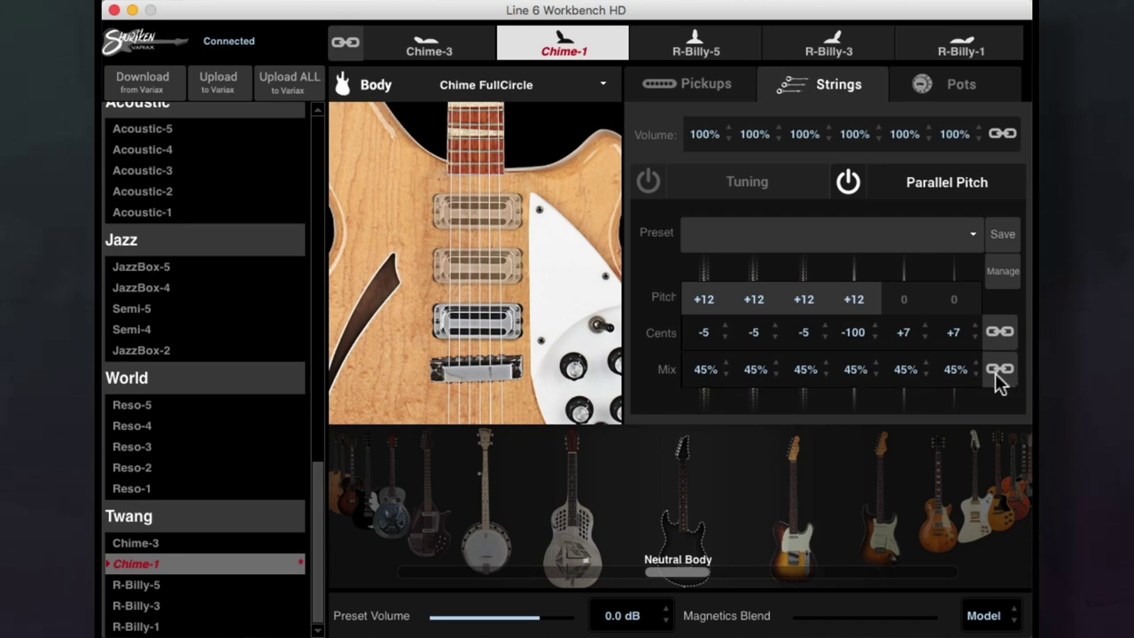
double_click(855, 372)
type("1")
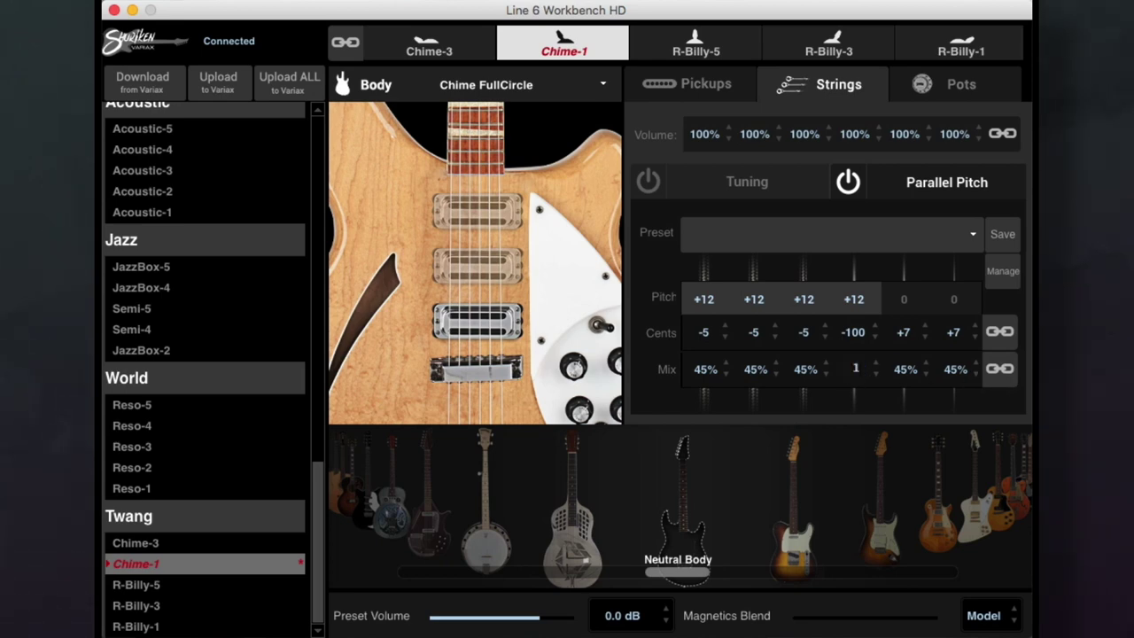
type("00")
key("Return")
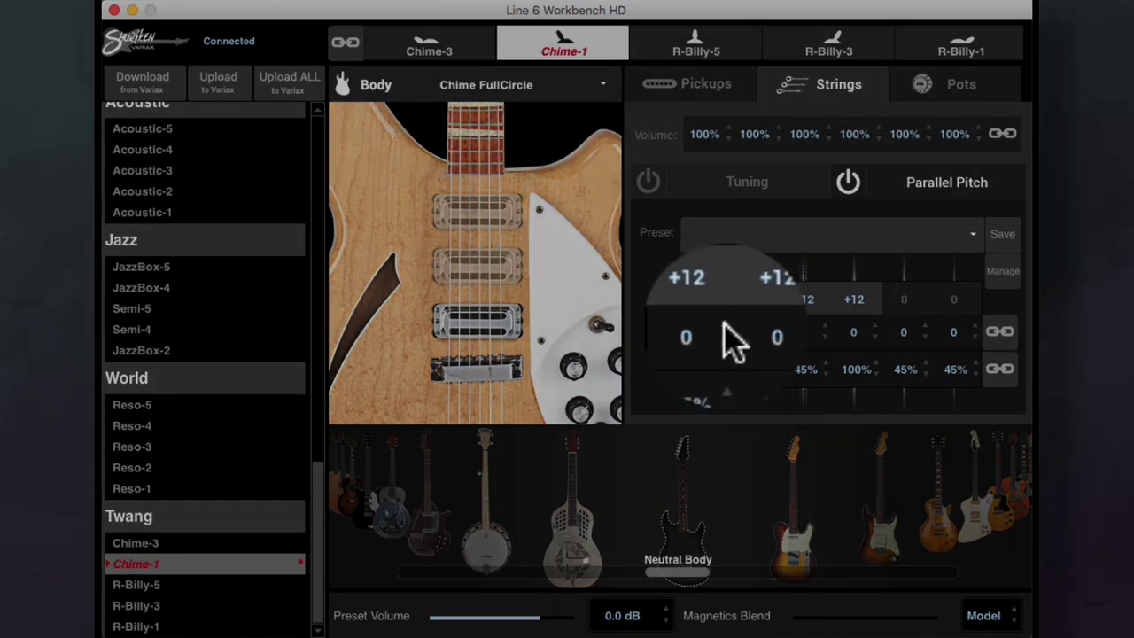
Nudge the left string's pitch offset down two steps on the spinner.
left_click(725, 336)
left_click(725, 336)
left_click(724, 335)
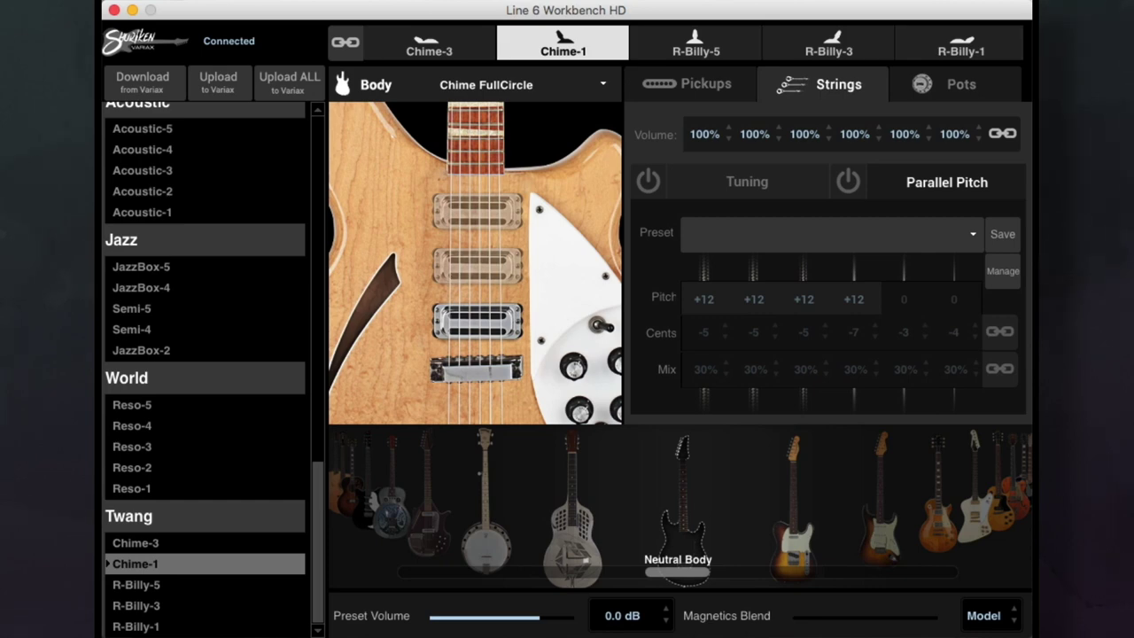
Set Magnetics Blend to 11% and enable alternate tuning with the B string raised a semitone.
left_click_drag(794, 618, 812, 619)
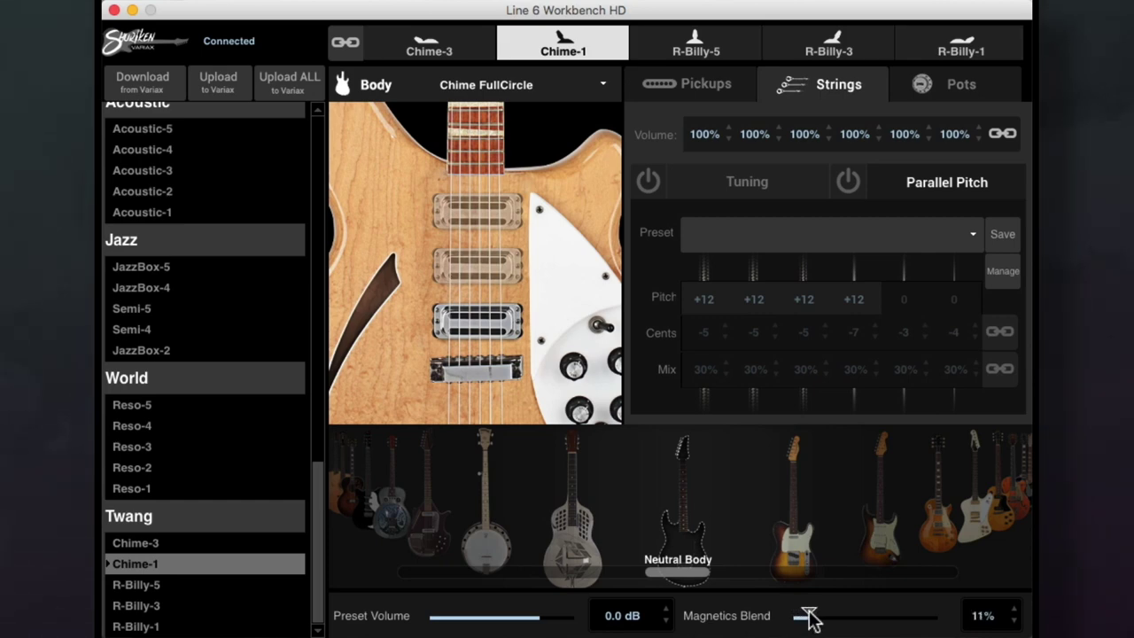
left_click(720, 184)
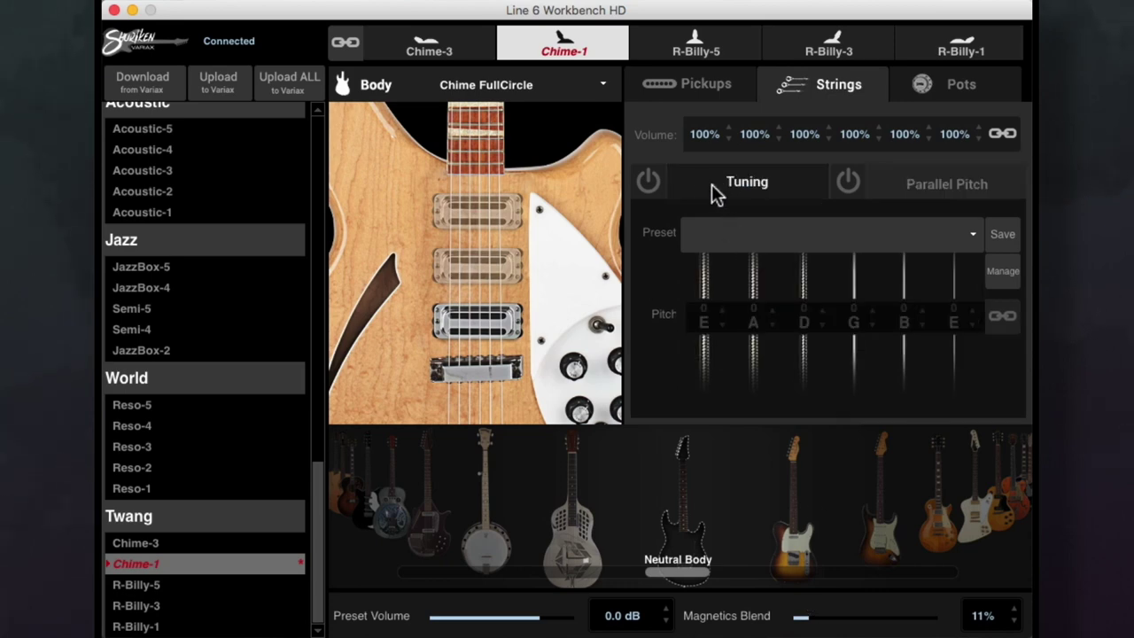
left_click(649, 182)
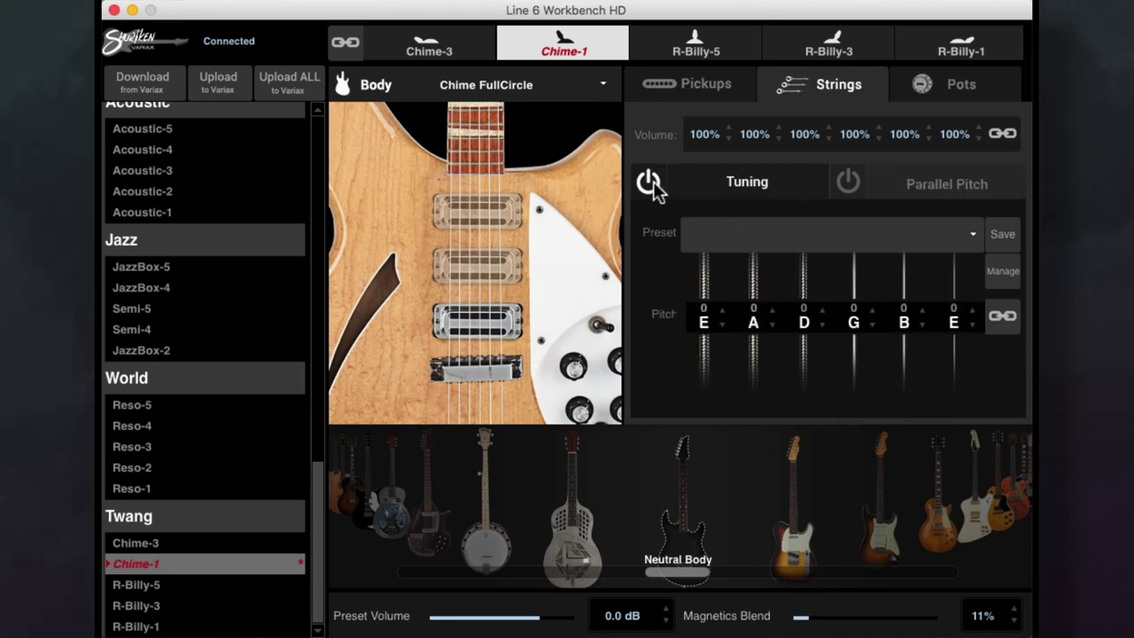
left_click(921, 310)
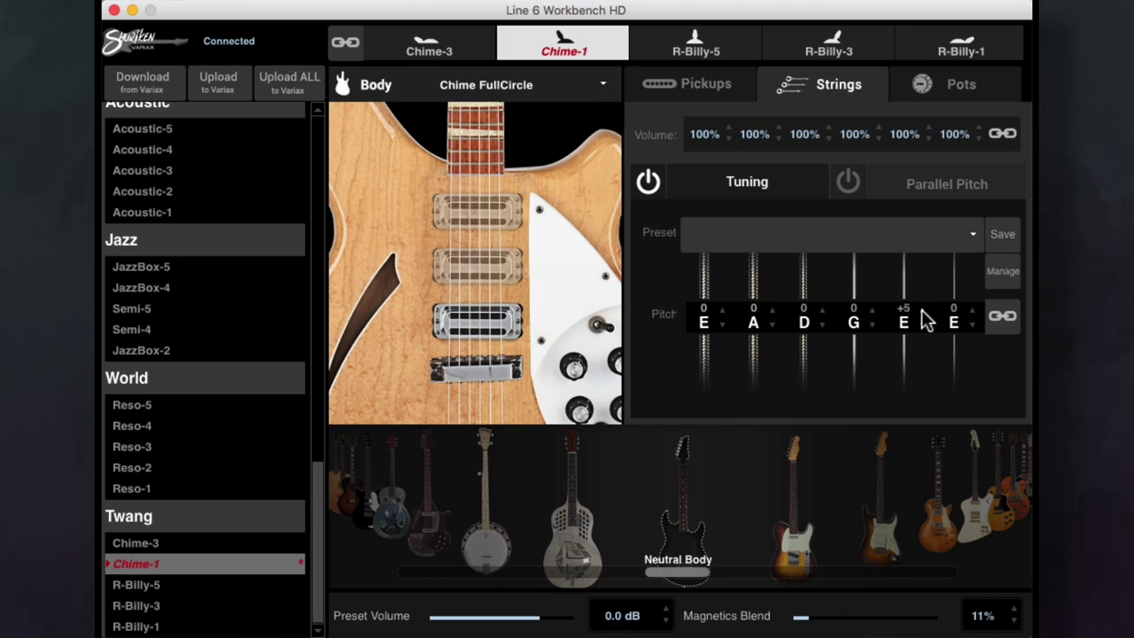
left_click(912, 184)
Turn on parallel pitch and zero the linked cents and mix on all strings.
left_click(848, 184)
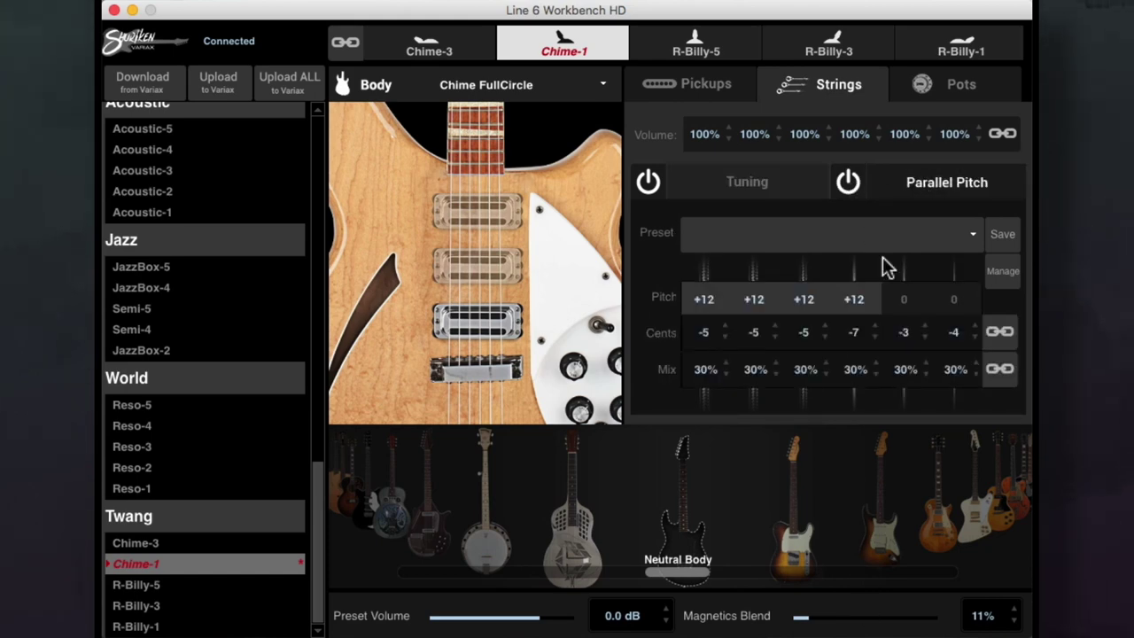
left_click(998, 332)
left_click(999, 369)
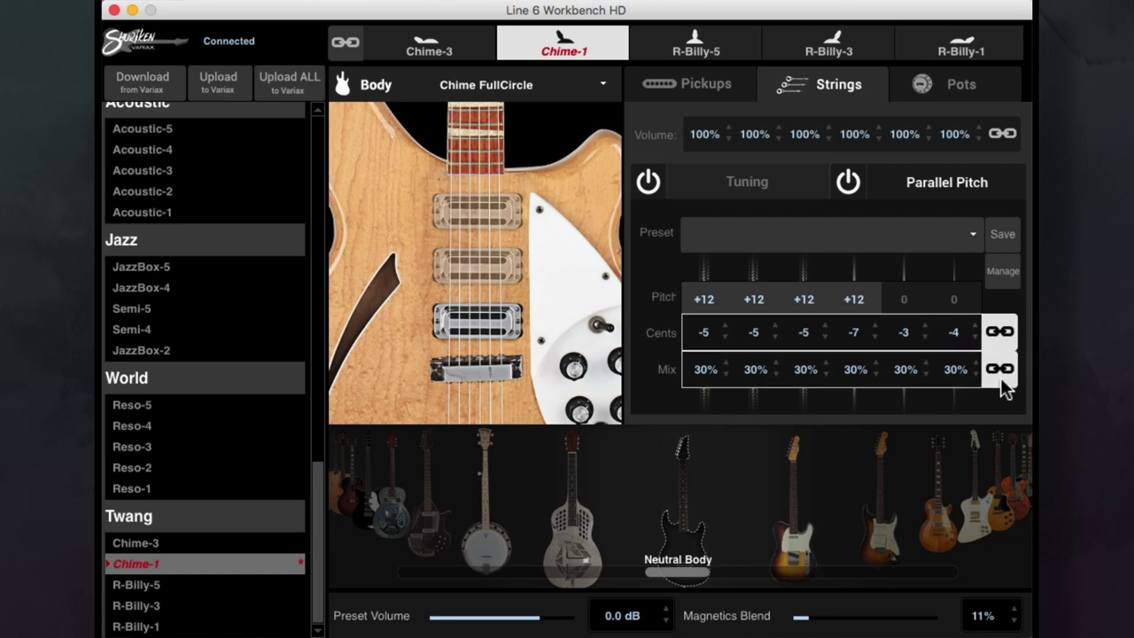
left_click(952, 332)
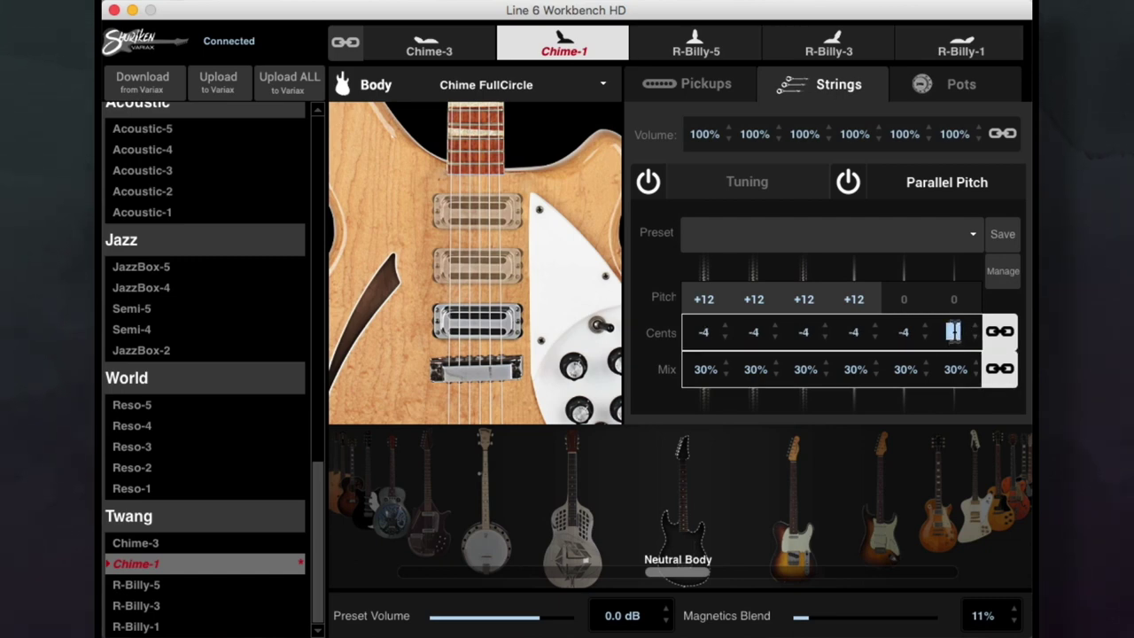
type("0")
key("Return")
left_click(954, 369)
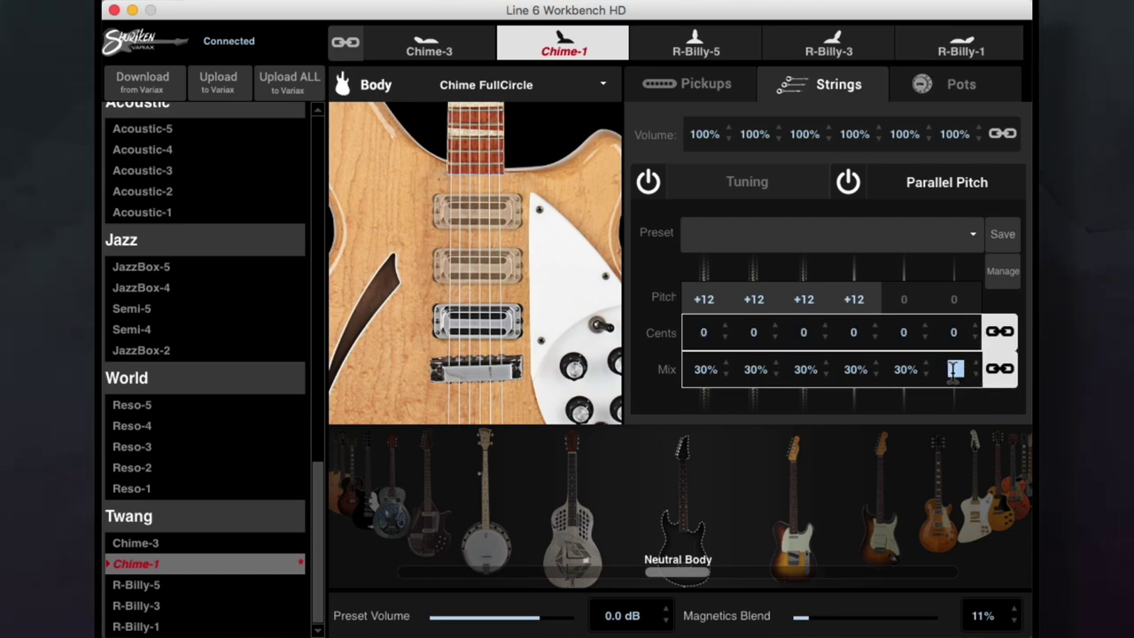
type("0")
key("Return")
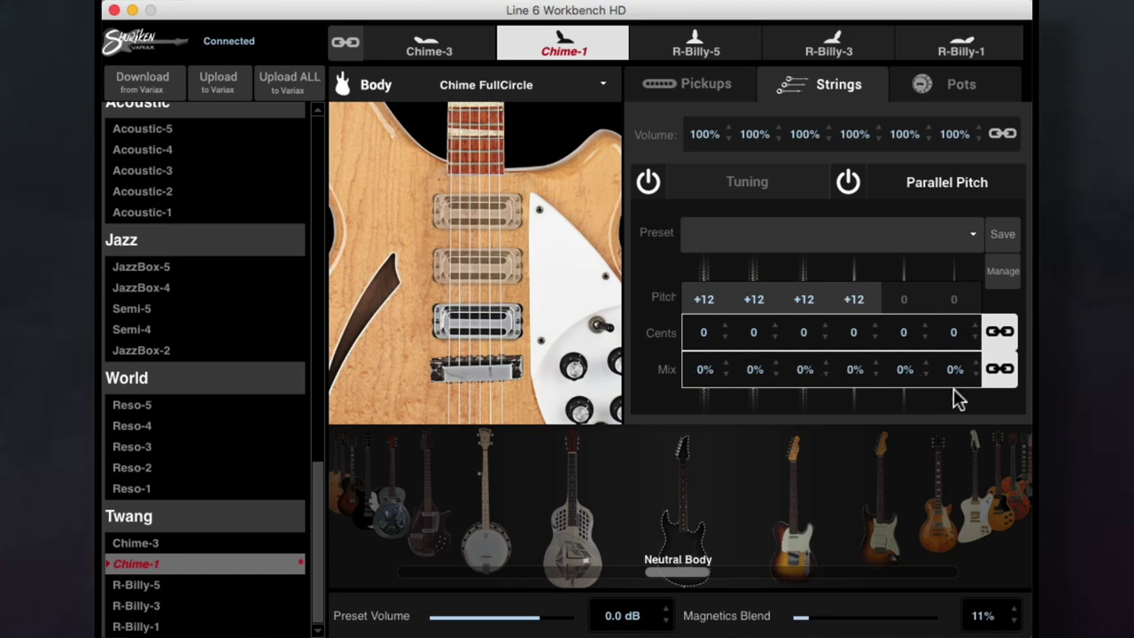
Unlink cents and mix, then give the B string +100 cents at 62% mix.
left_click(999, 370)
left_click(999, 333)
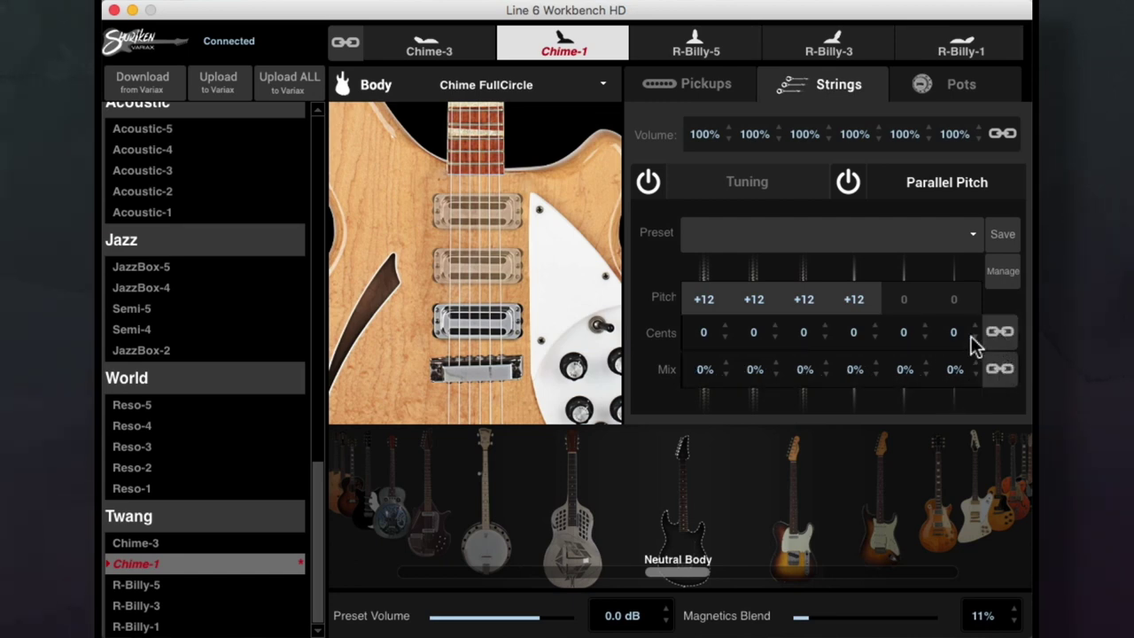
left_click(905, 333)
type("100")
key("Return")
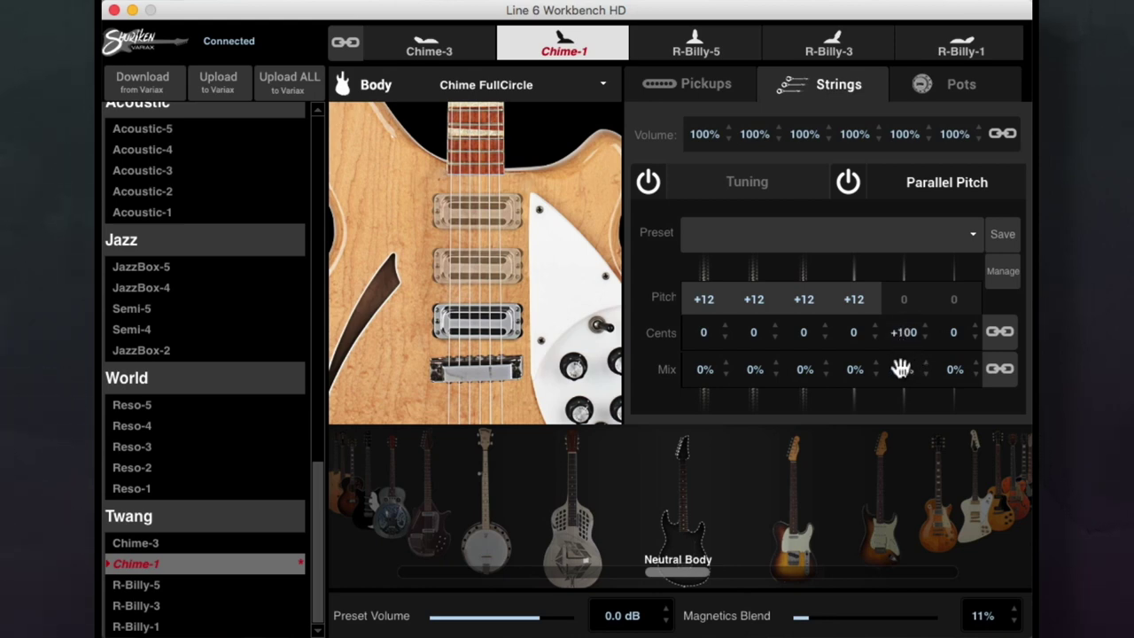
left_click(901, 370)
type("62")
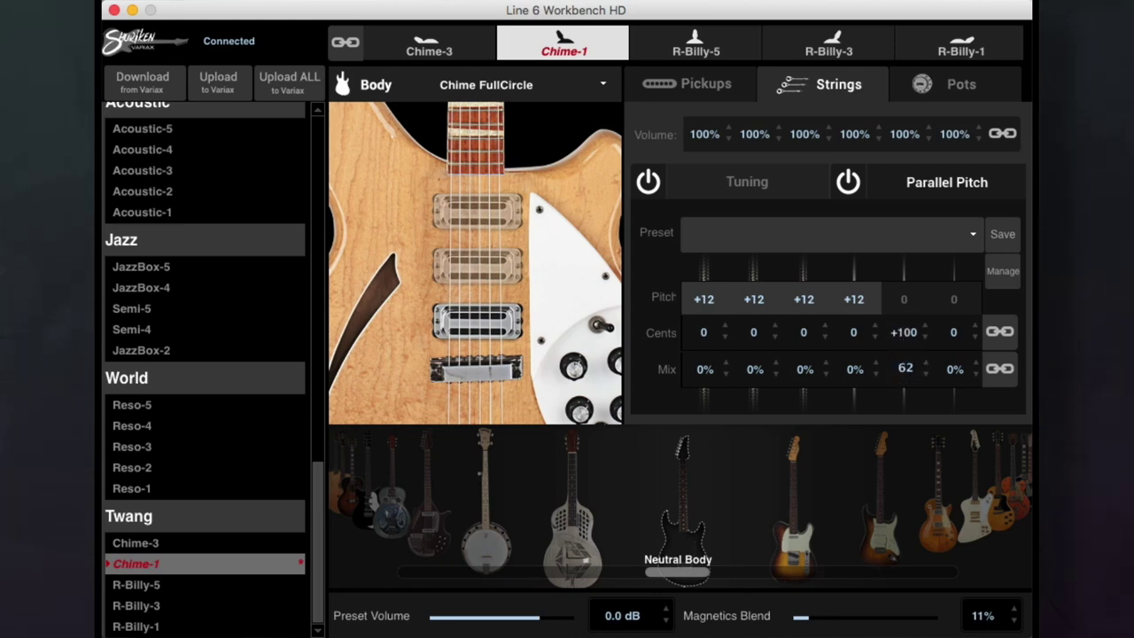
key("Return")
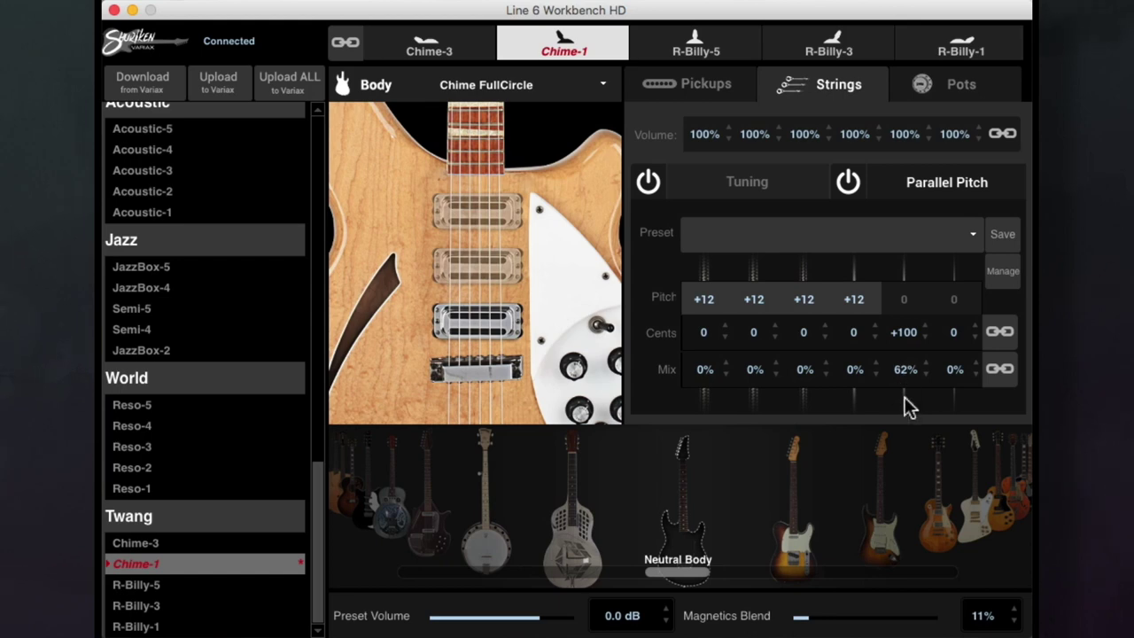